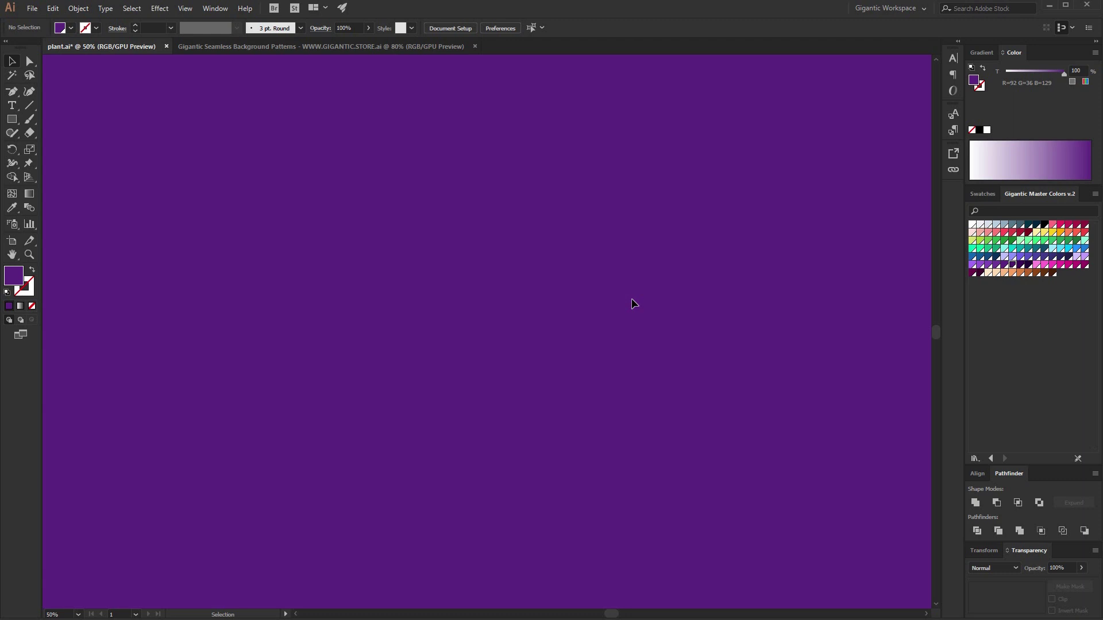
- Pick the bright pink swatch in the Gigantic Master Colors panel as the fill colour
left_click(1061, 265)
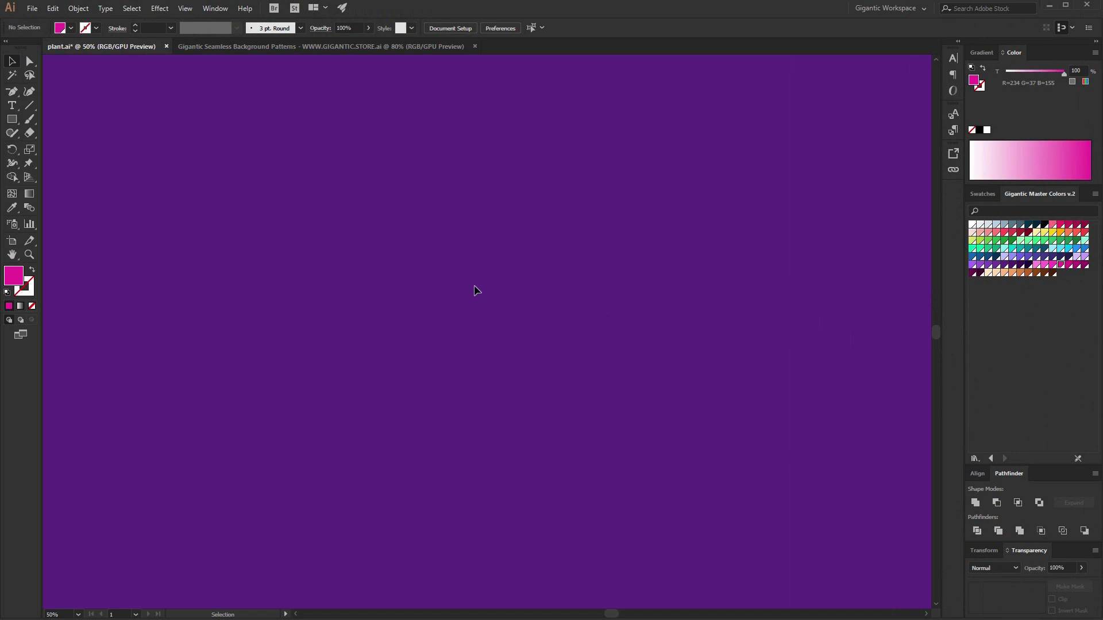
- Draw a pink rectangle for the pot body near the canvas centre and move it lower
key("m")
left_click_drag(395, 266, 560, 341)
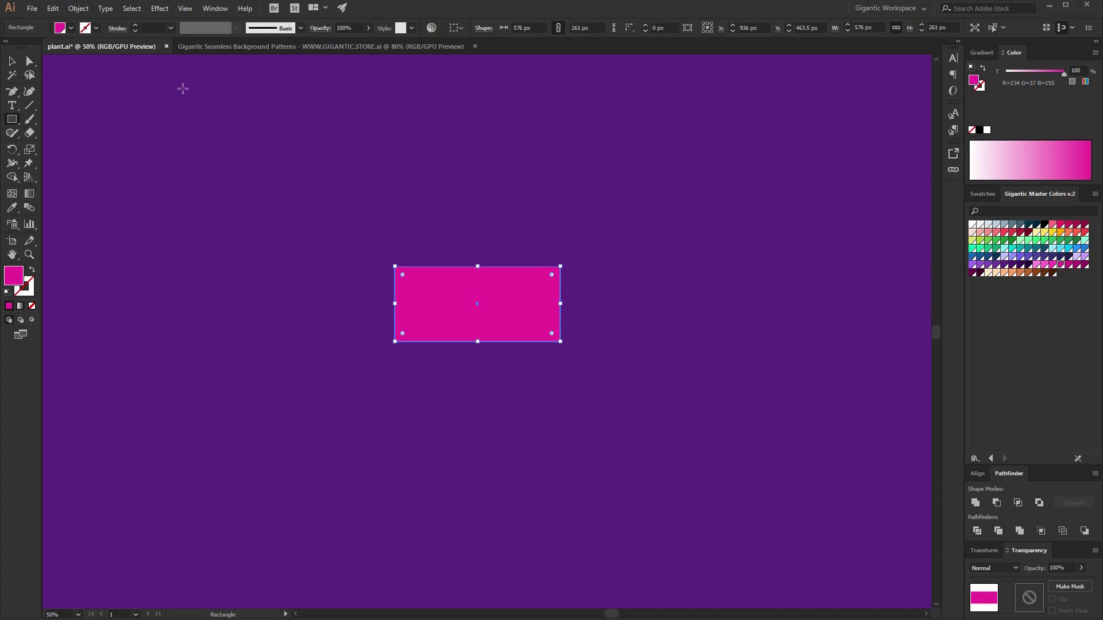
left_click(11, 62)
left_click_drag(519, 276, 524, 326)
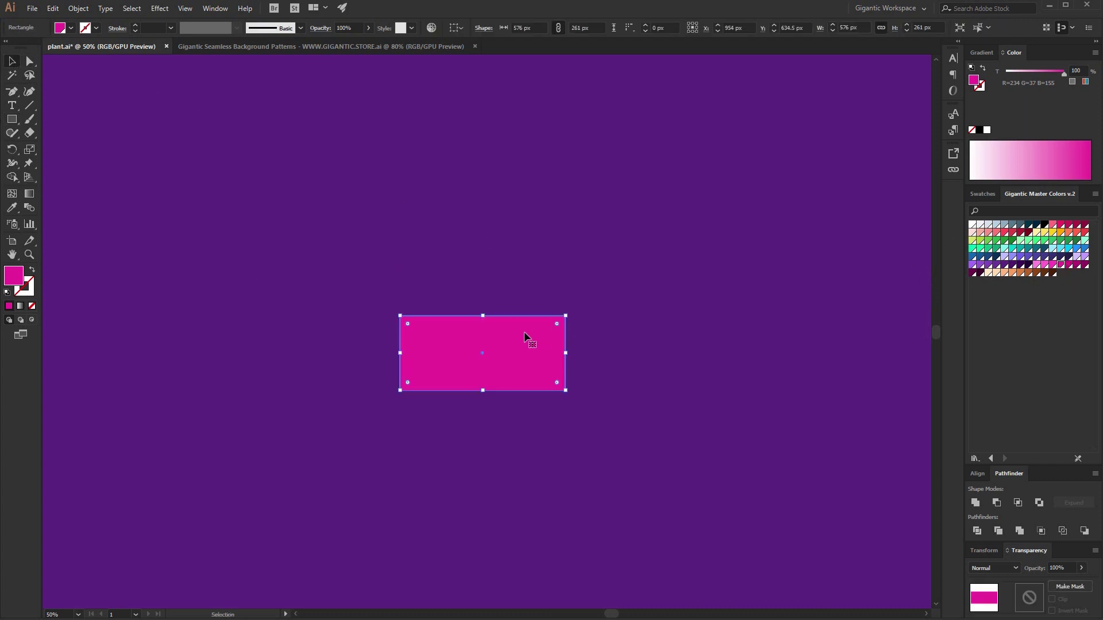
- Add a wider 639 × 90 px rim strip above the body and centre both horizontally
key("a")
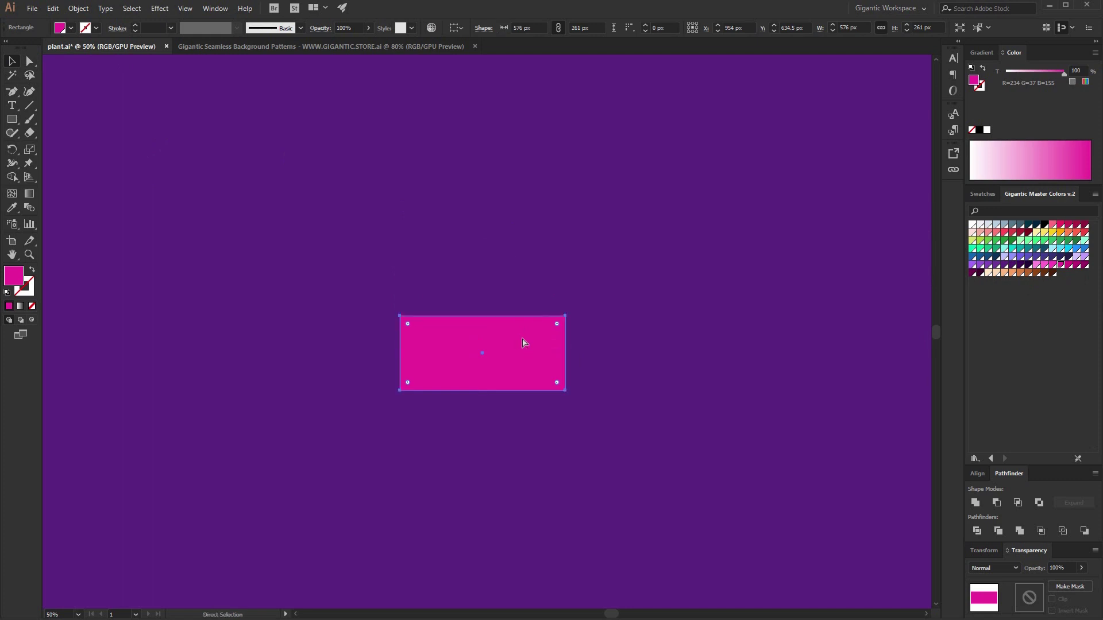
key("v")
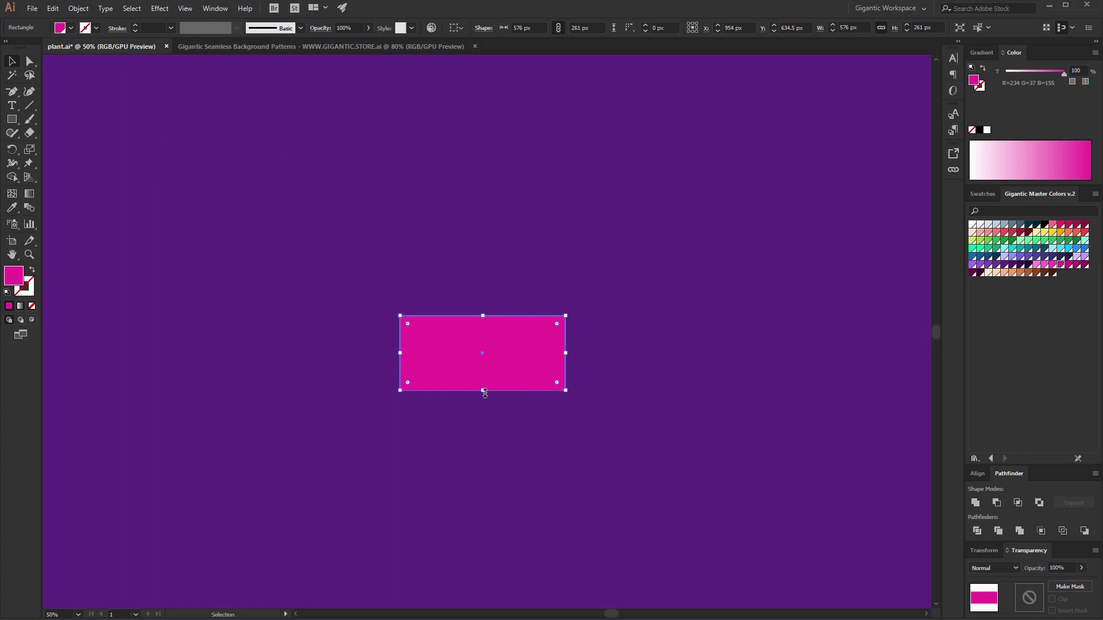
left_click_drag(484, 391, 503, 290)
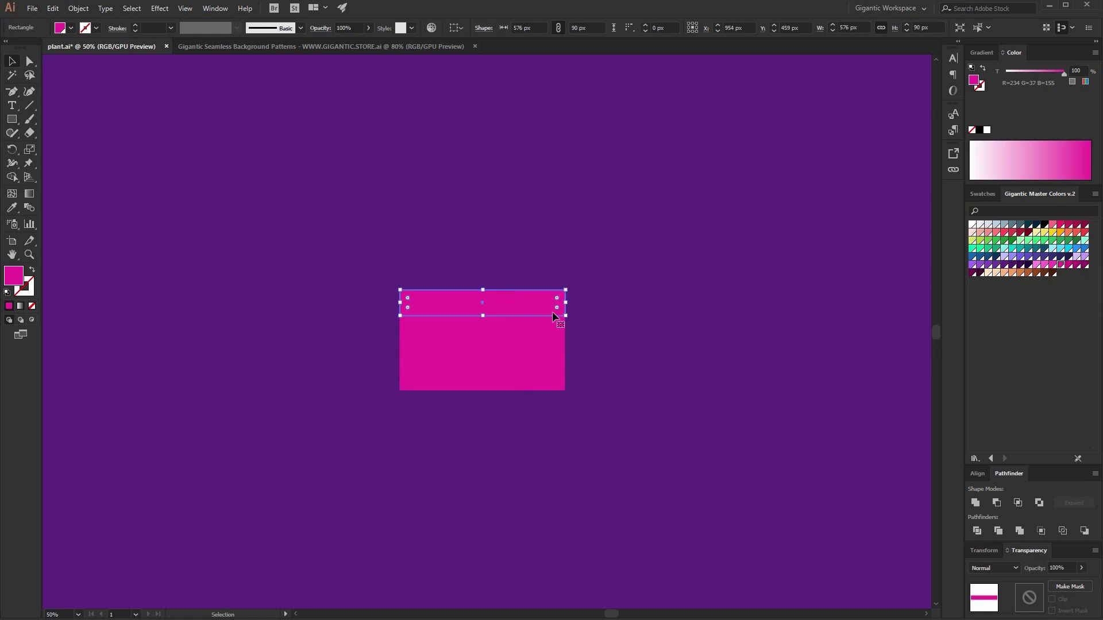
left_click_drag(567, 303, 583, 303)
key("ctrl+a")
left_click(981, 473)
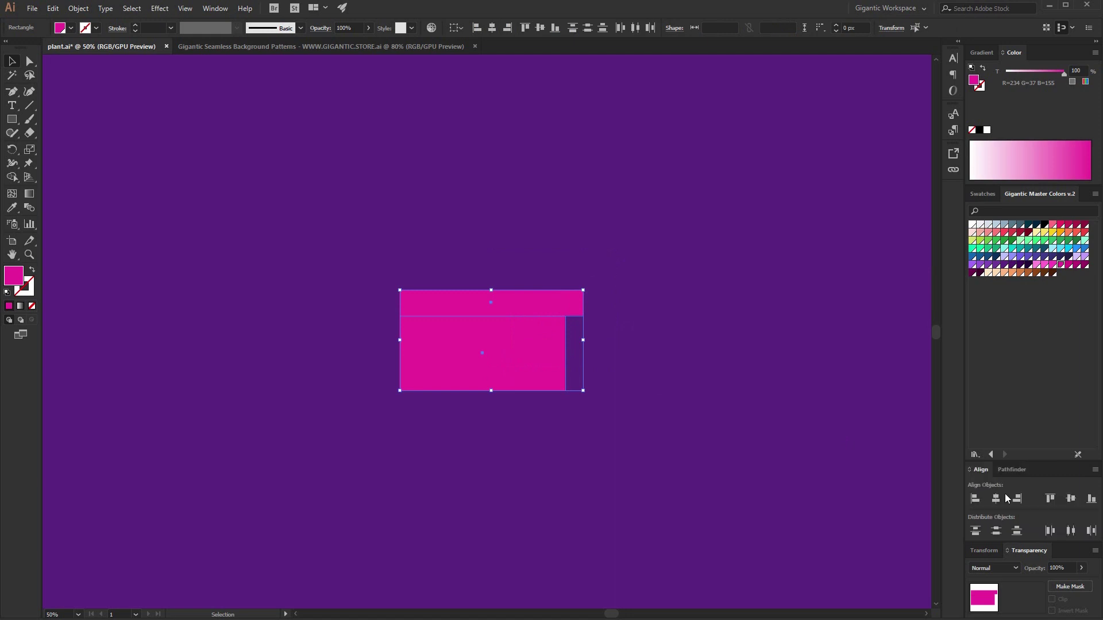
left_click(997, 500)
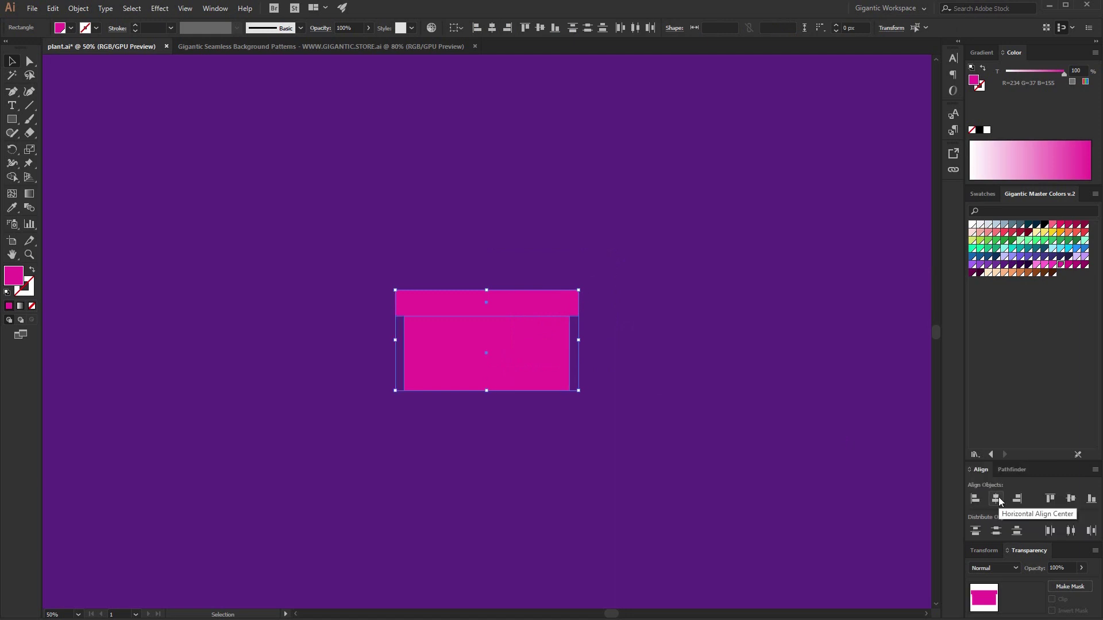
left_click(640, 423)
- Copy the body into a 576 × 63 px darker magenta band just under the rim
key("ctrl+plus")
key("ctrl+plus")
left_click(642, 431)
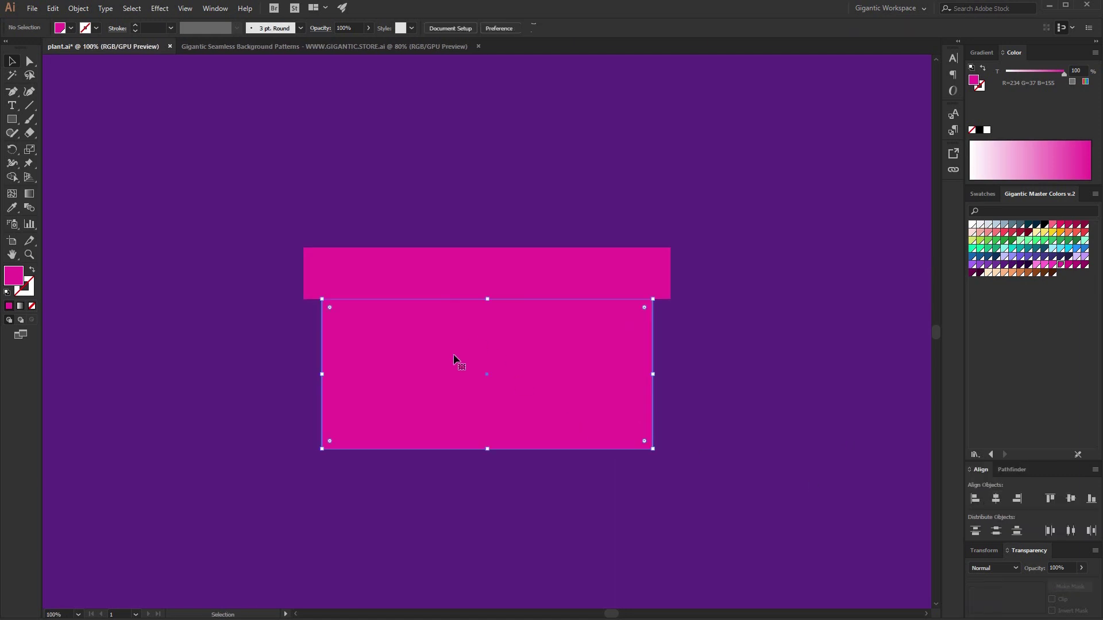
key("a")
key("v")
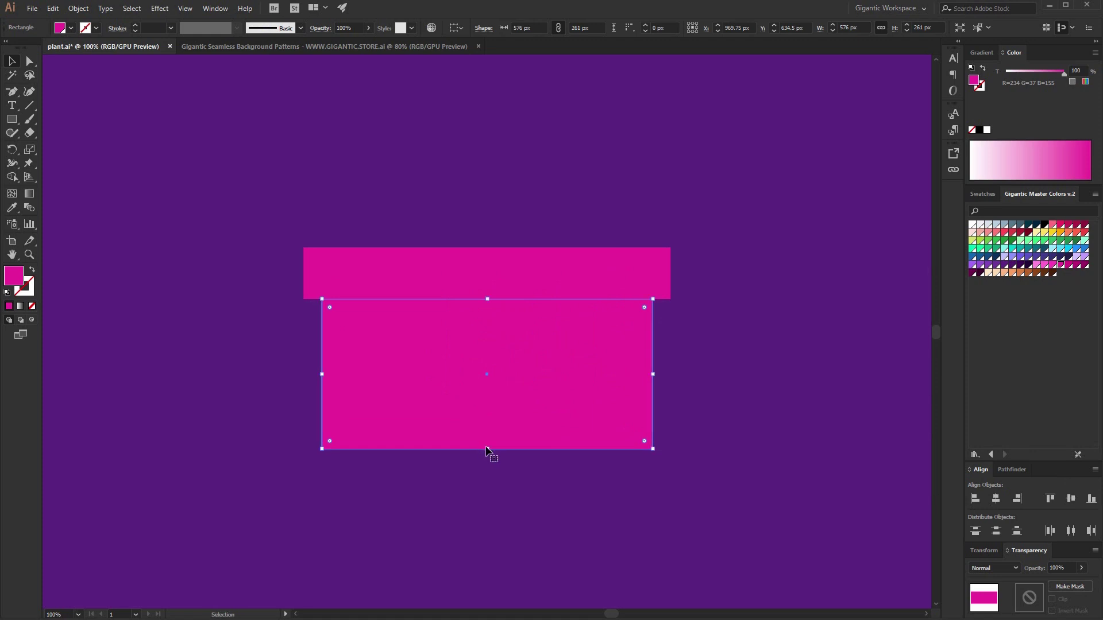
left_click_drag(487, 449, 523, 335)
left_click(1076, 266)
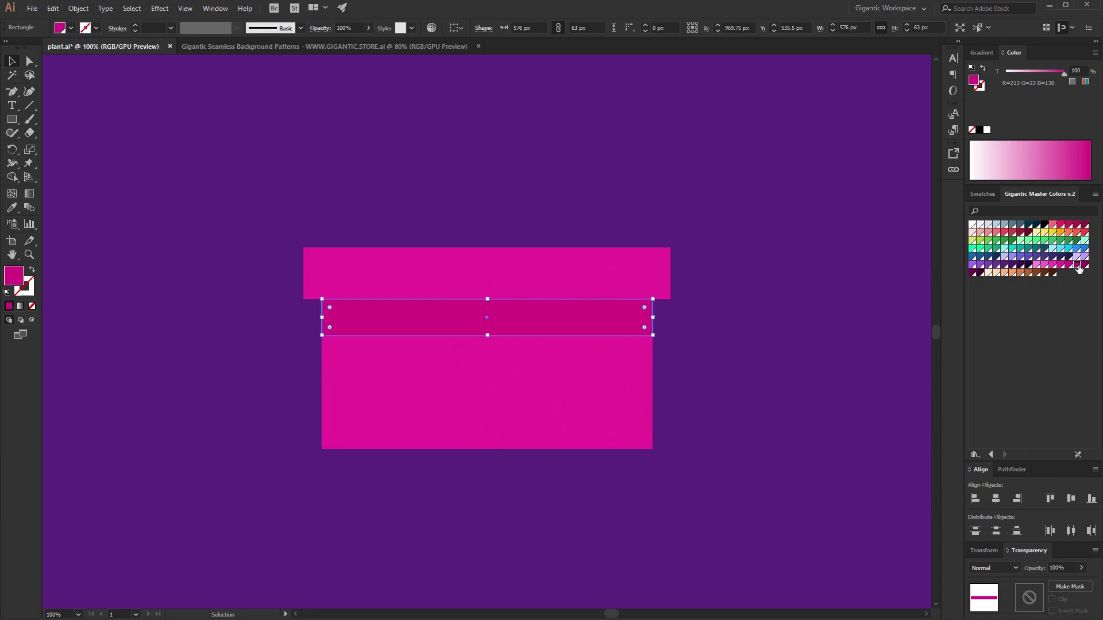
left_click(793, 407)
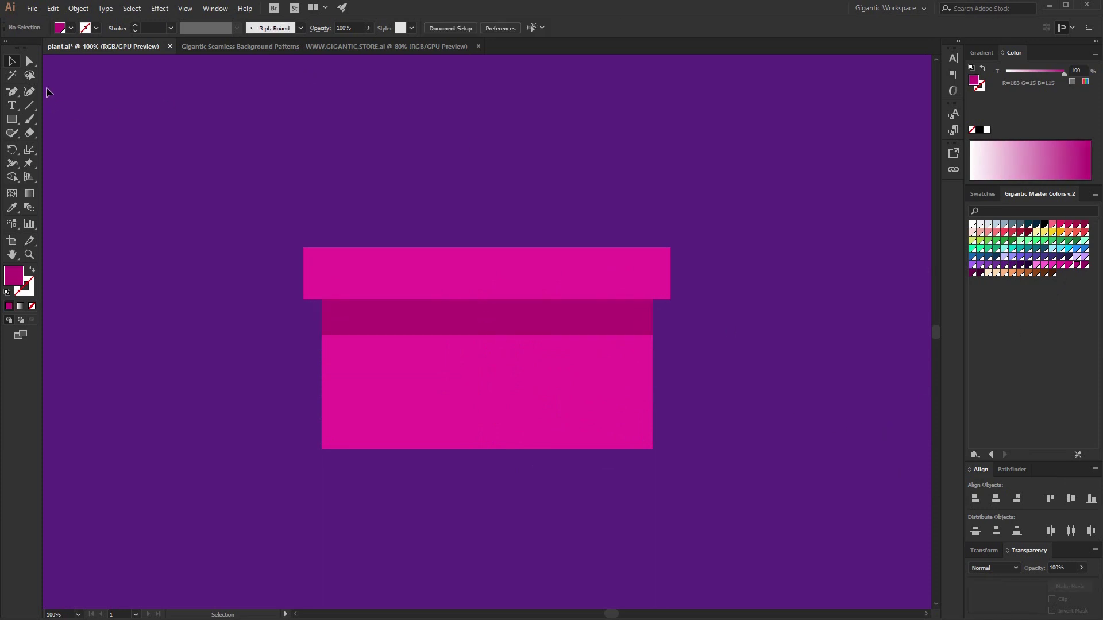
- Slightly round the rim rectangle's corners with its live corner widget
left_click(30, 61)
left_click(311, 269)
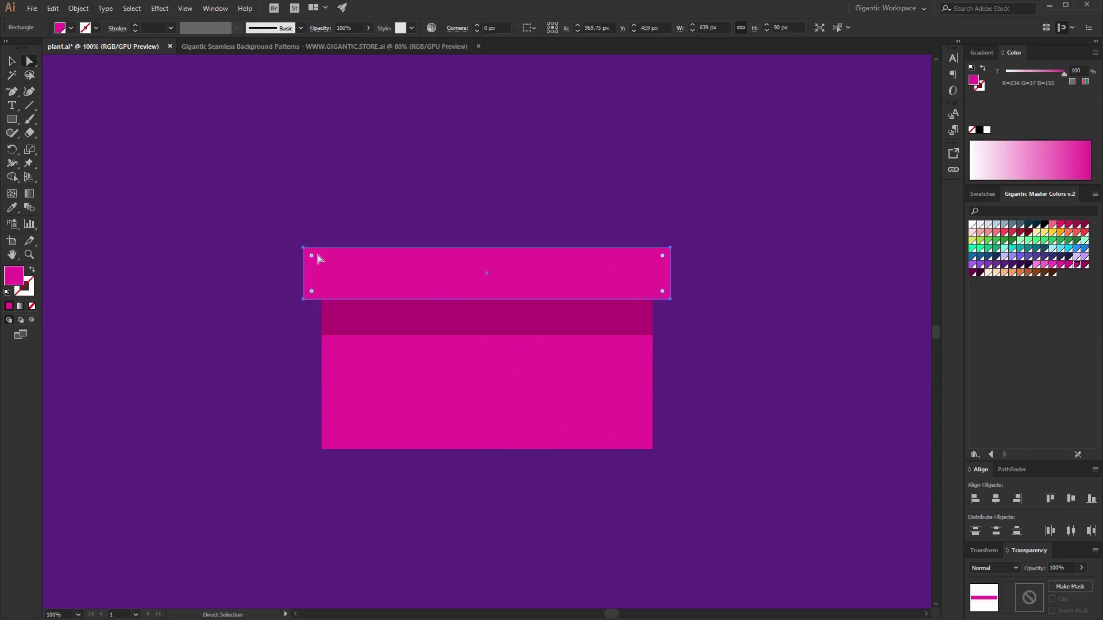
left_click_drag(312, 258, 316, 262)
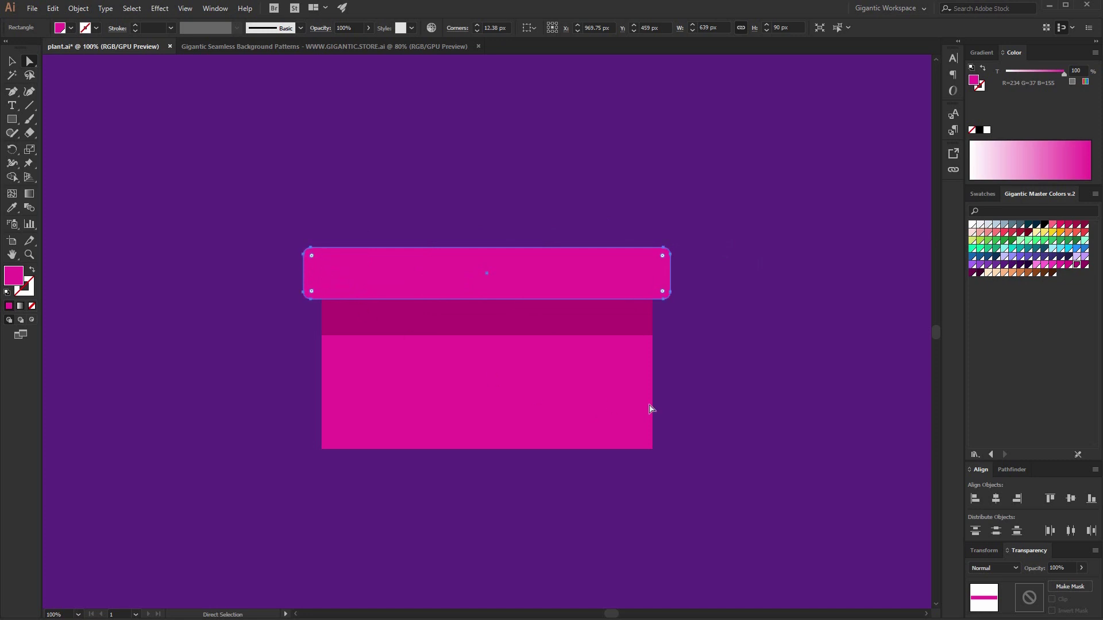
- Give the pot body's two bottom corners large rounded corners
left_click_drag(672, 415, 308, 490)
left_click_drag(331, 443, 361, 418)
left_click(59, 77)
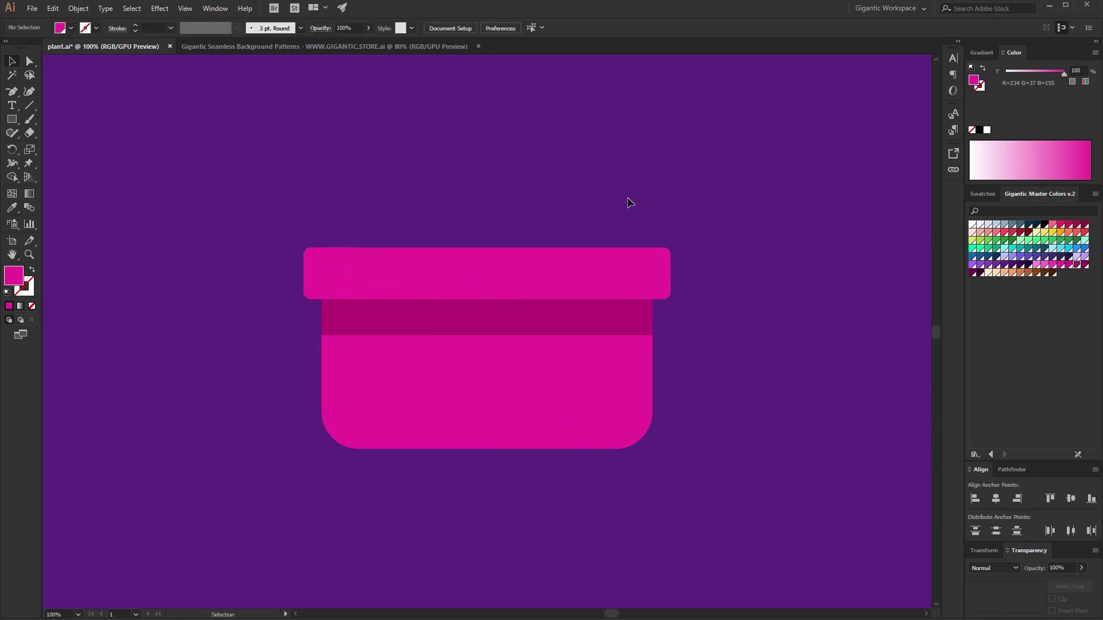
key("space")
left_click_drag(673, 279, 705, 310)
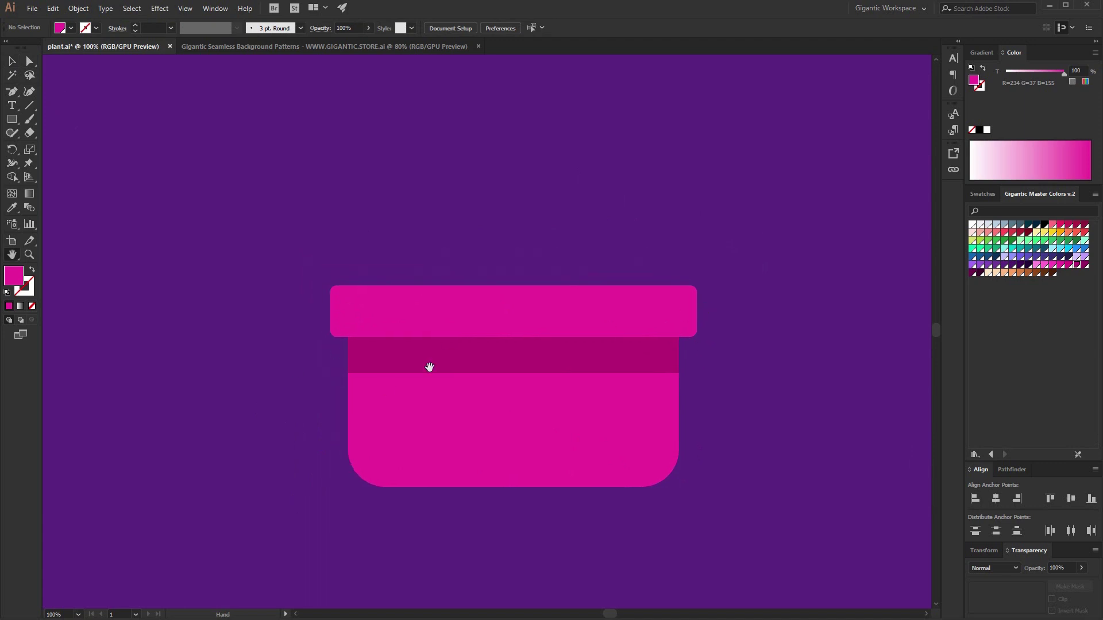
left_click(12, 60)
- Copy the dotted circles tile from the seamless patterns document
left_click(399, 50)
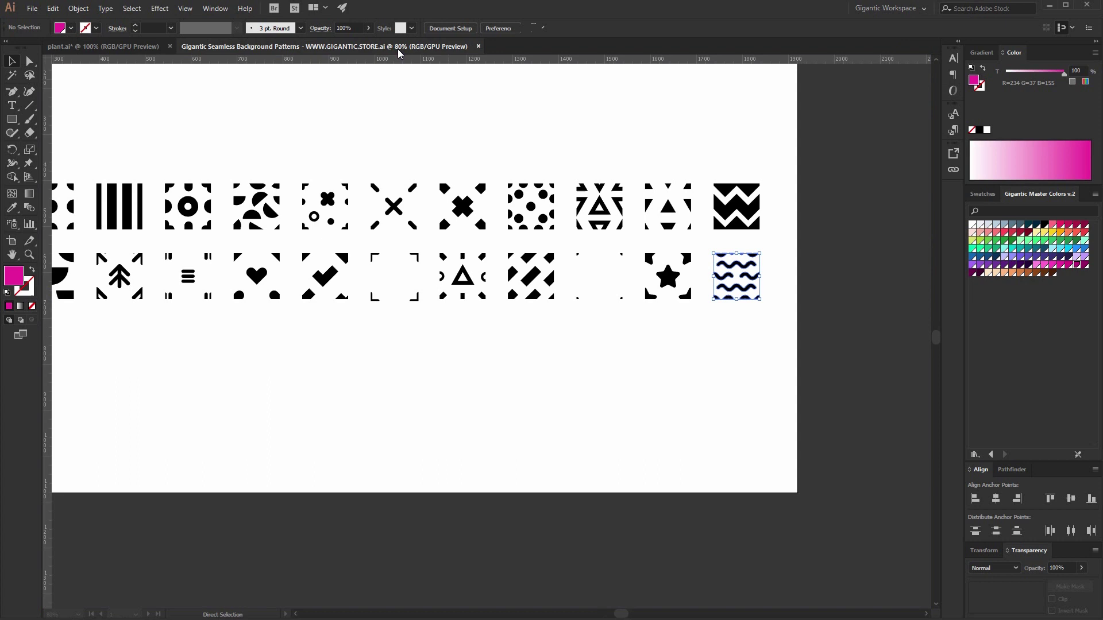
key("space")
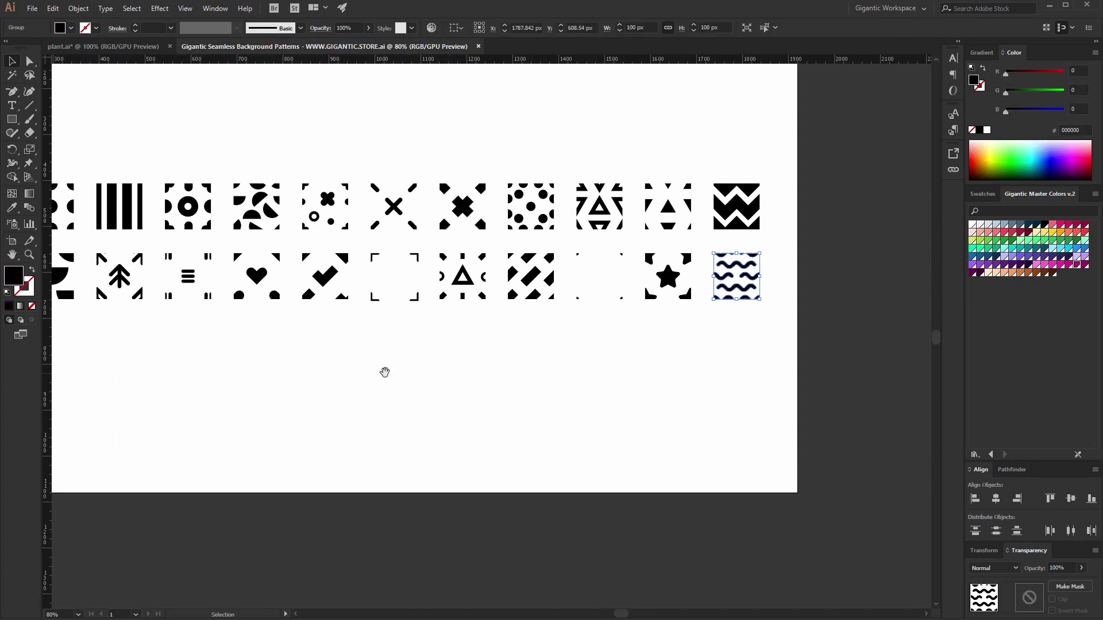
left_click_drag(382, 372, 511, 360)
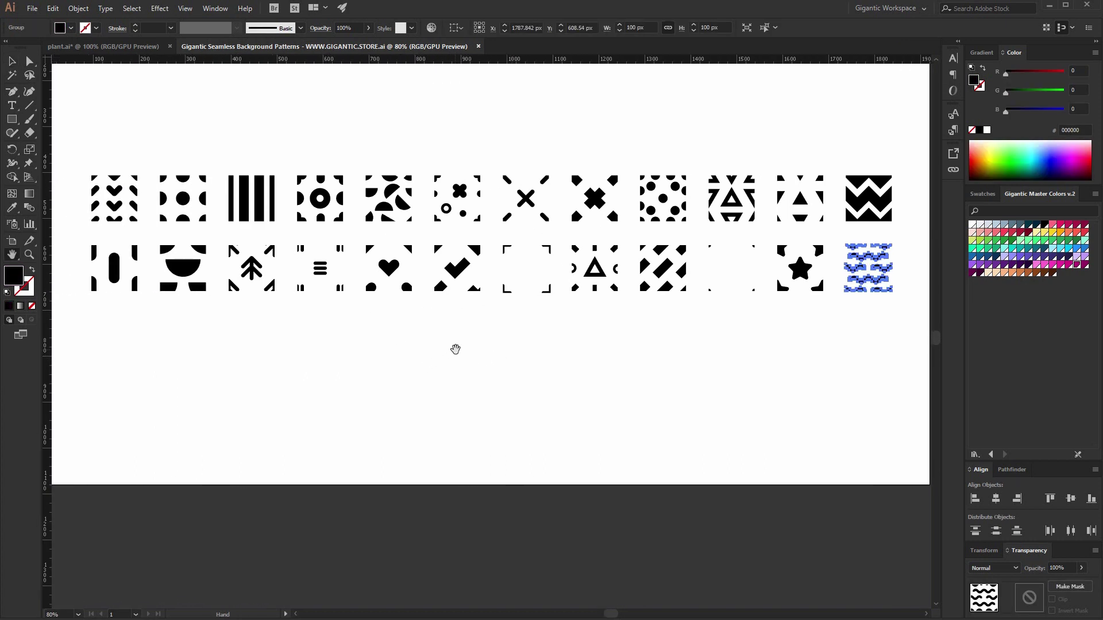
key("a")
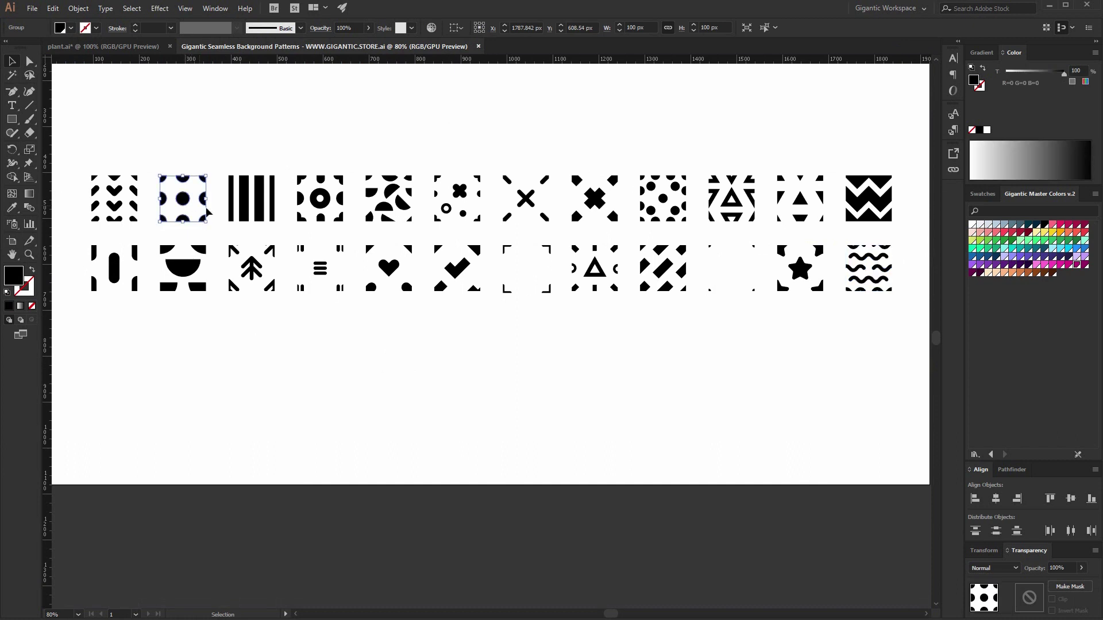
left_click(184, 198)
- Paste the dots tile into plant.ai, enlarge it to about 127 px on the pot, recolour darker pink
left_click(138, 48)
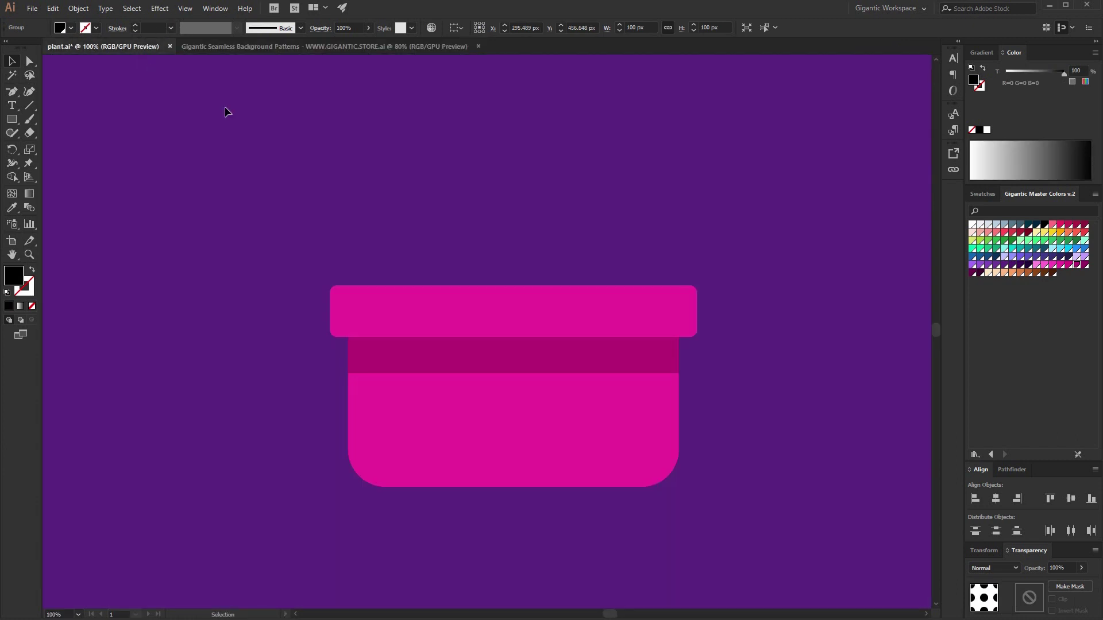
key("ctrl+v")
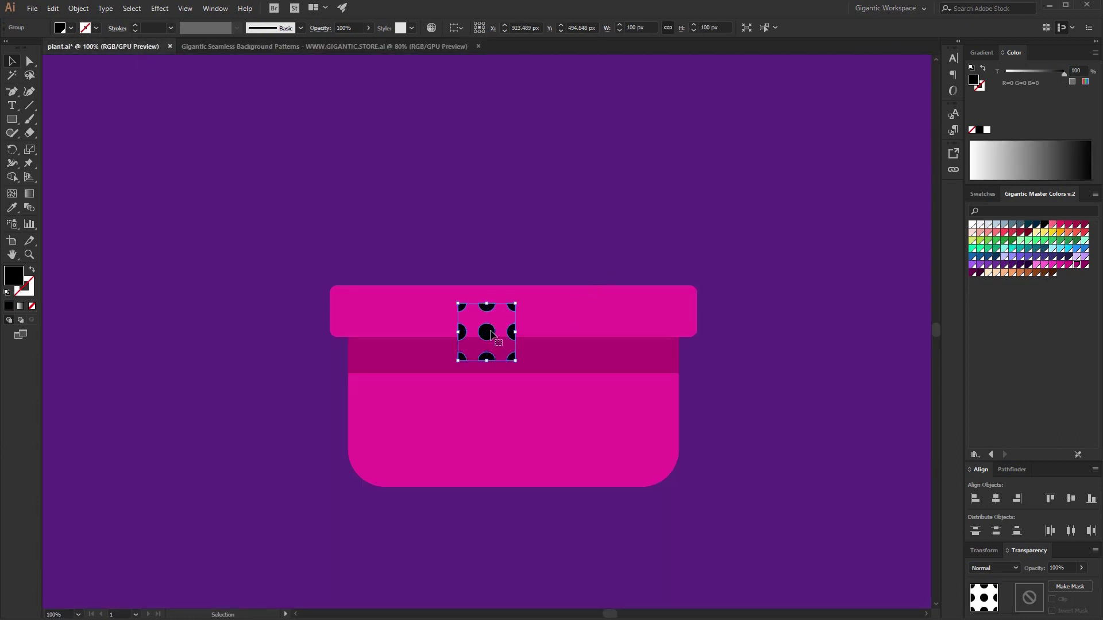
left_click_drag(508, 330, 515, 167)
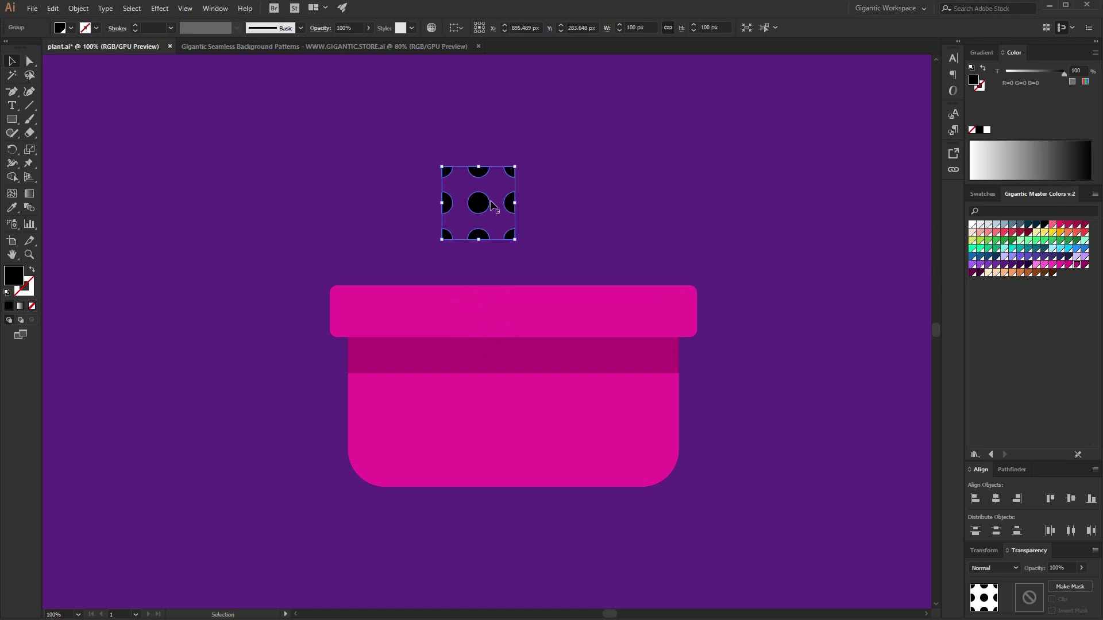
left_click_drag(478, 228, 499, 458)
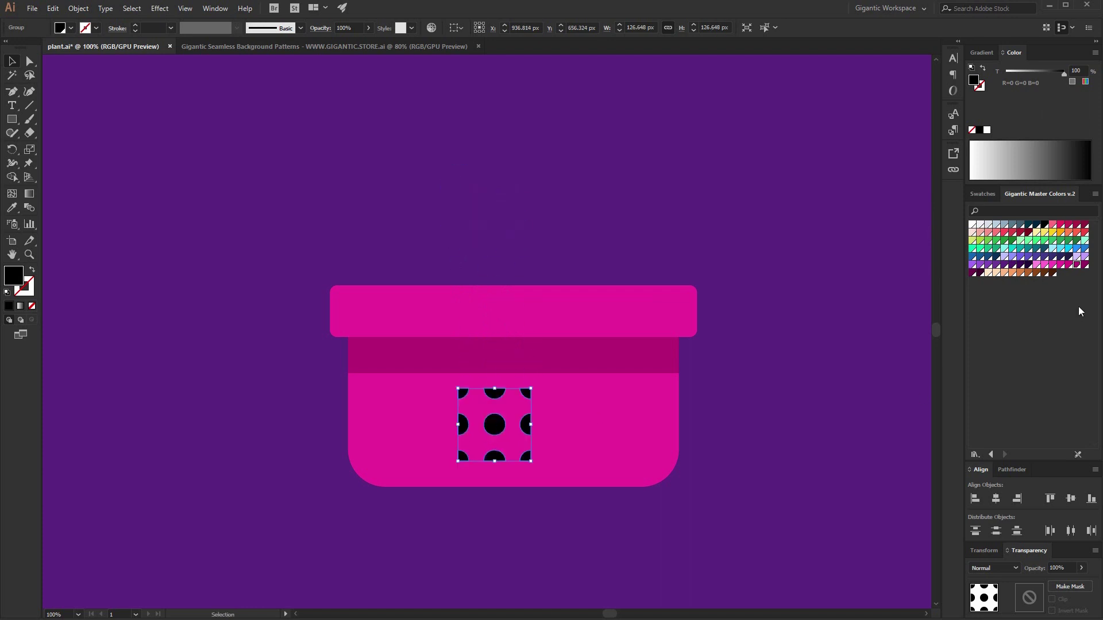
left_click(1069, 265)
left_click(830, 360)
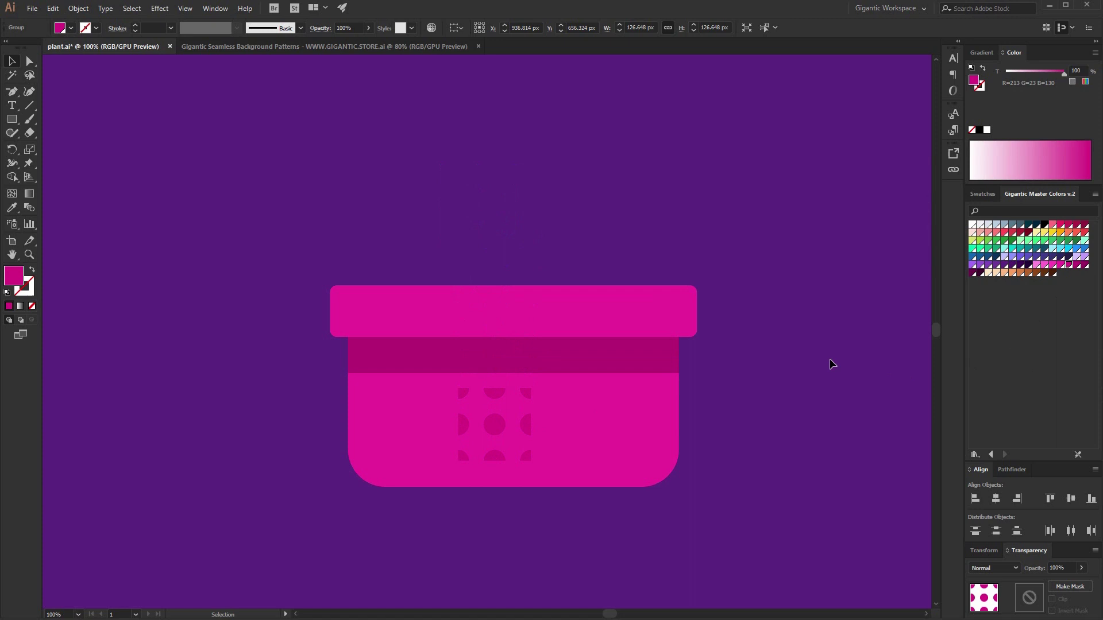
- Save the dotted tile as a new pattern swatch and delete it from the canvas
left_click(988, 188)
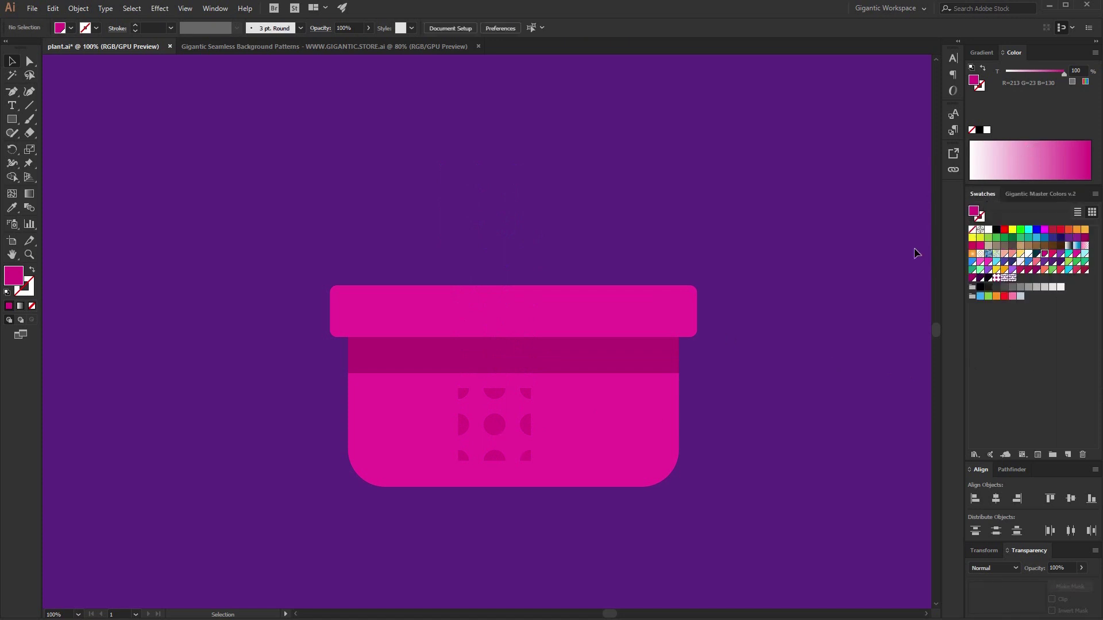
left_click_drag(502, 426, 1001, 325)
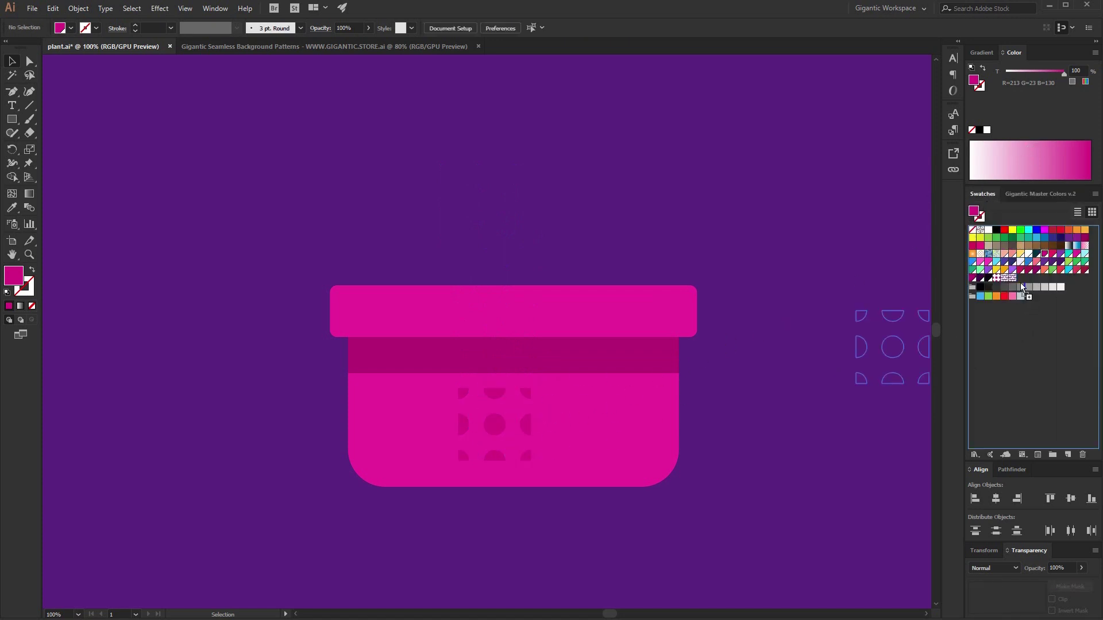
left_click_drag(1026, 278, 1026, 280)
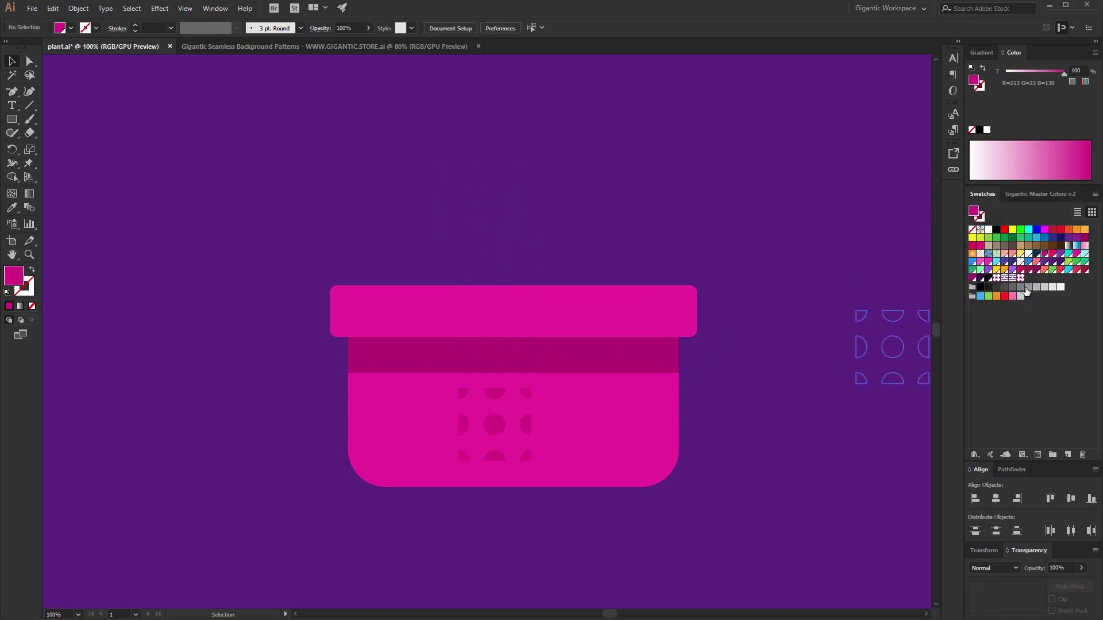
key("Delete")
- Fill the pot body with the pink dot pattern swatch, then select the rim for the same
left_click(518, 417)
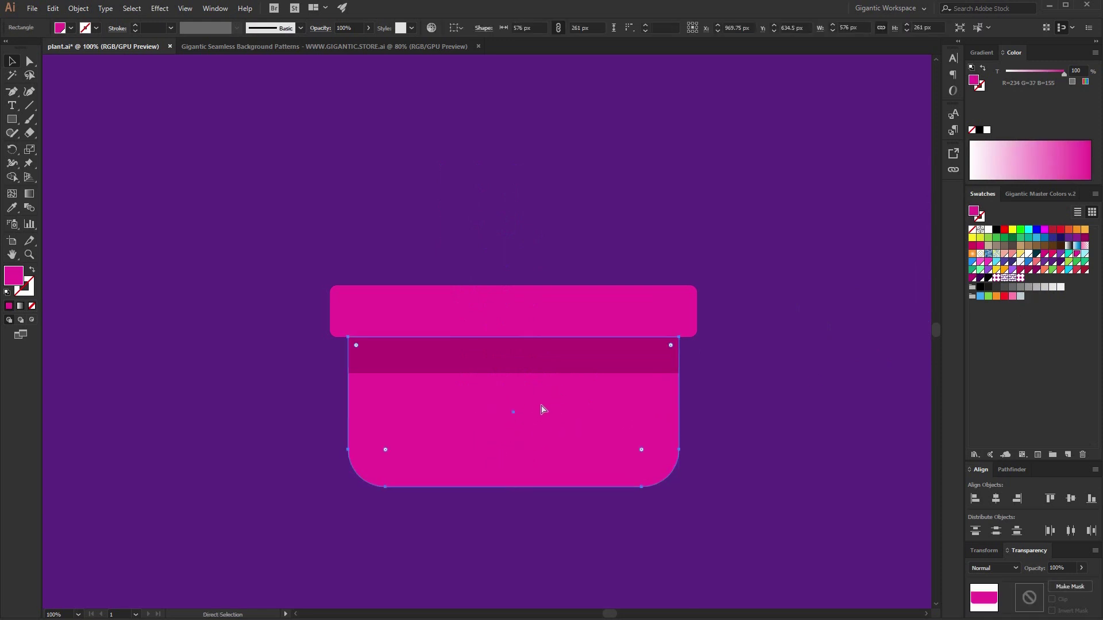
key("a")
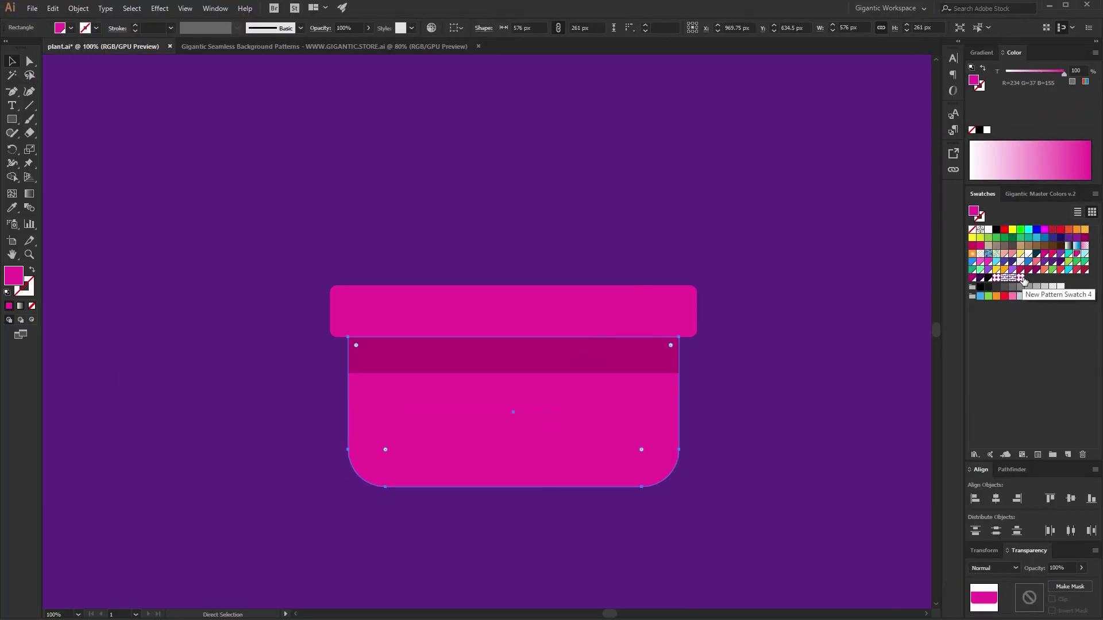
left_click(1022, 278)
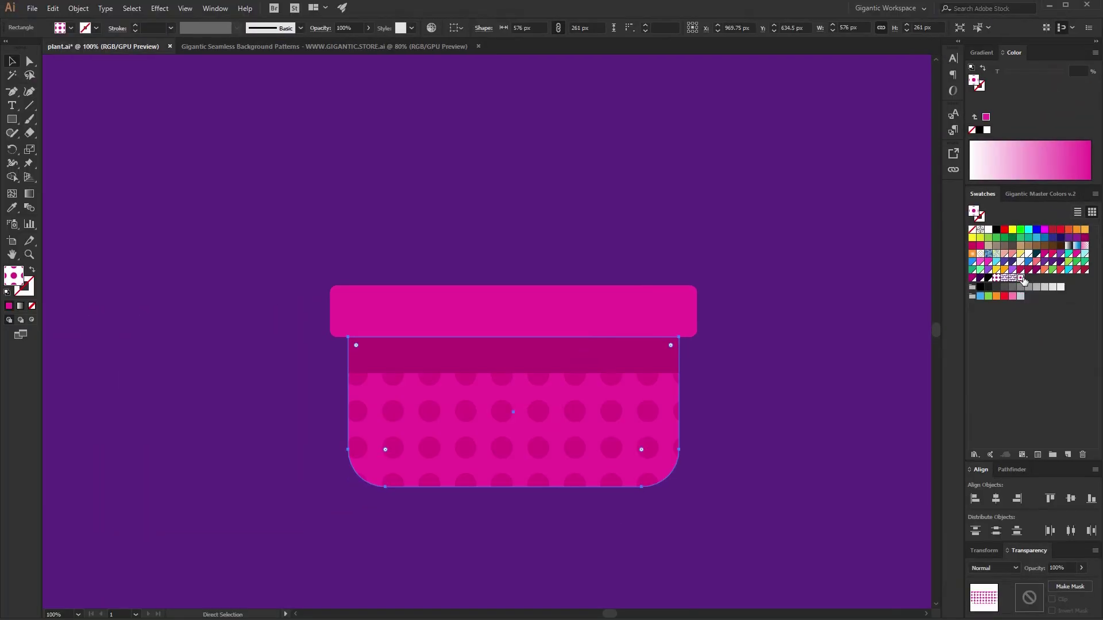
key("v")
left_click(788, 322)
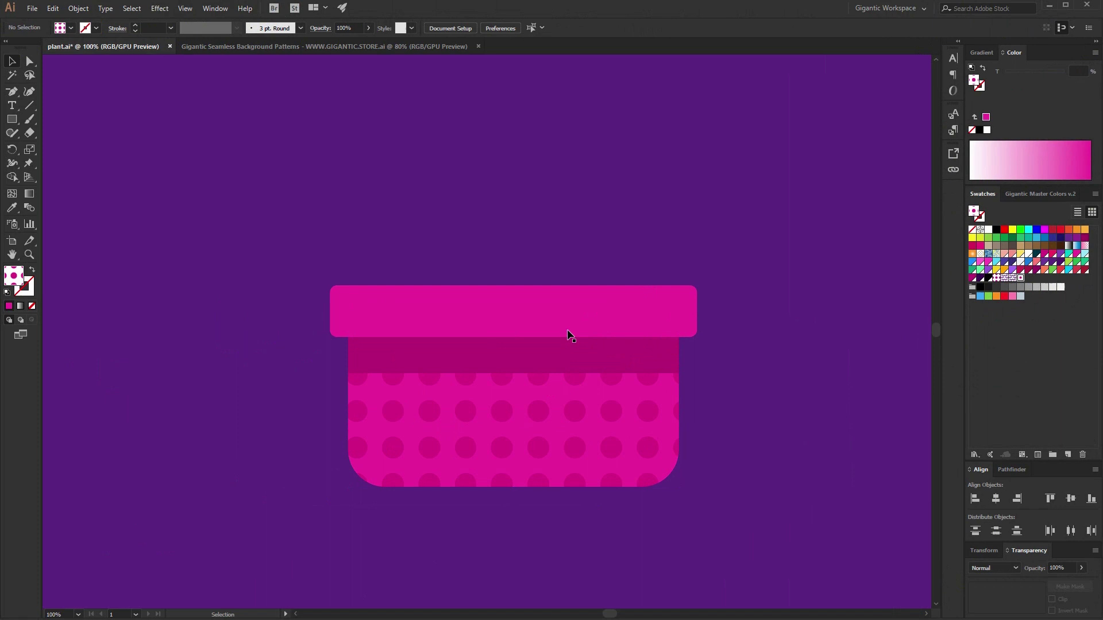
left_click(560, 312)
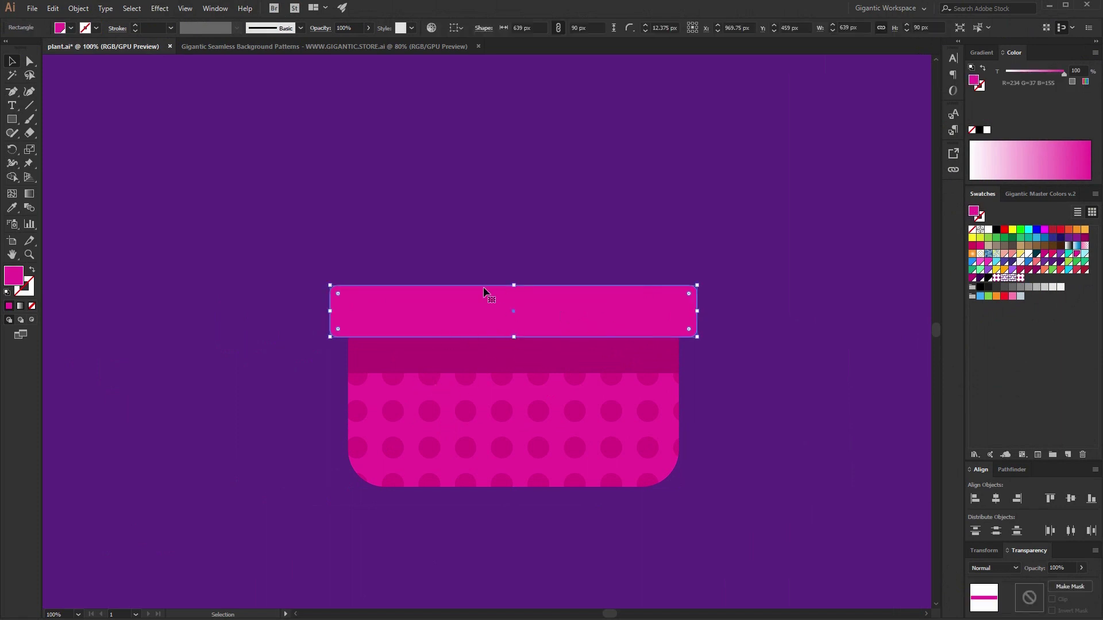
key("a")
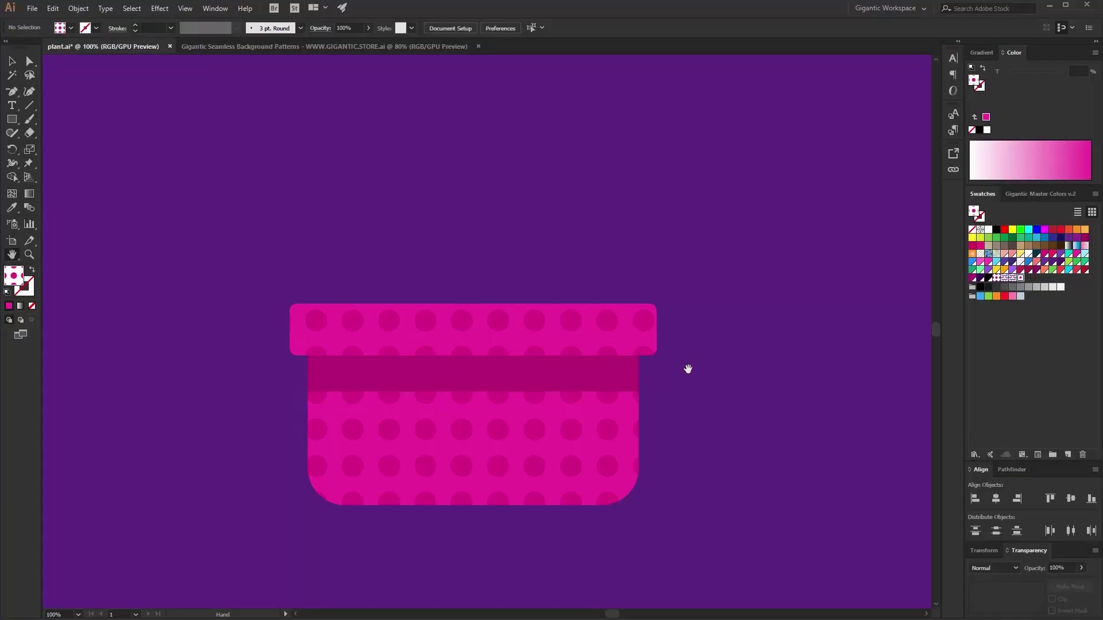
- Draw a tall green rectangle above the pot for the cactus
key("v")
key("ctrl+a")
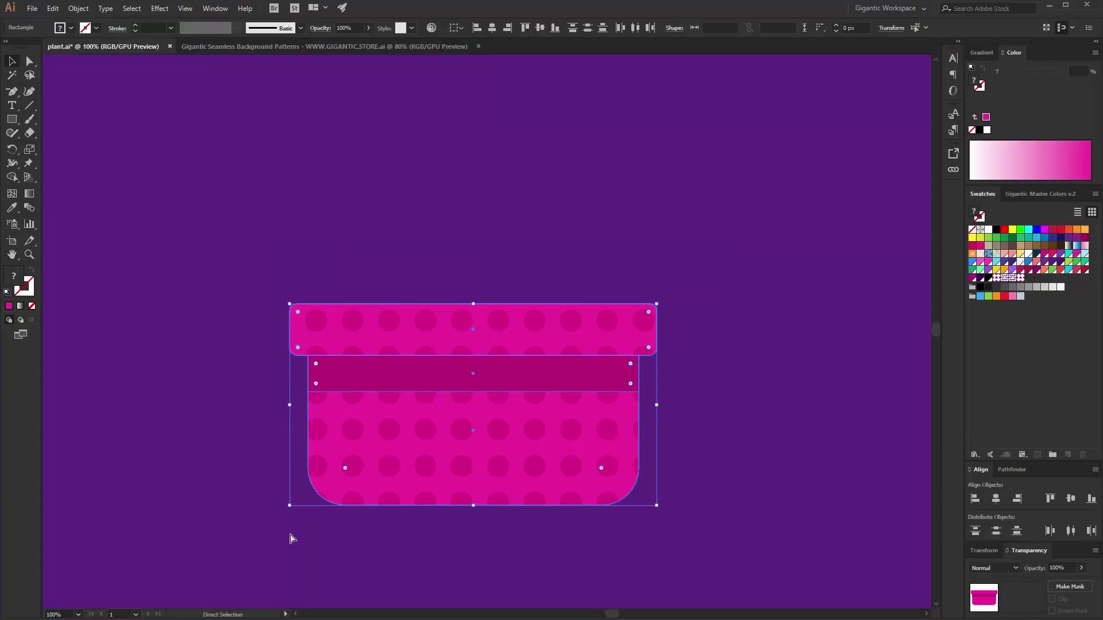
left_click(694, 360)
scroll(706, 319, "up", 1)
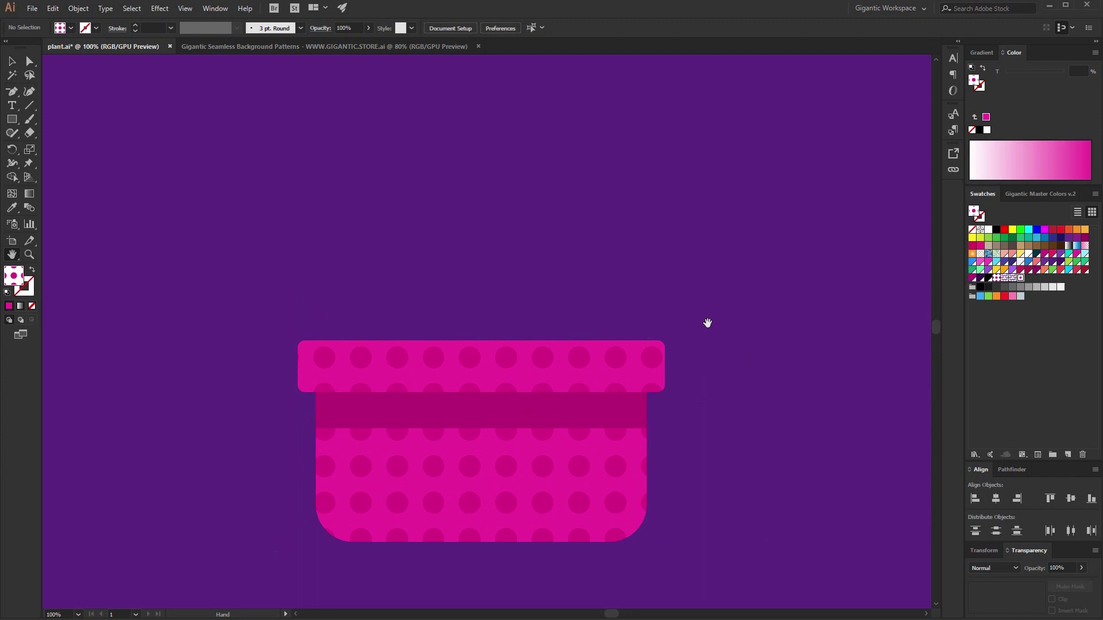
key("m")
key("ctrl+minus")
left_click_drag(481, 147, 556, 350)
left_click(1040, 194)
left_click(987, 240)
- Widen and centre the cactus over the pot and add a darker green base band
left_click(19, 68)
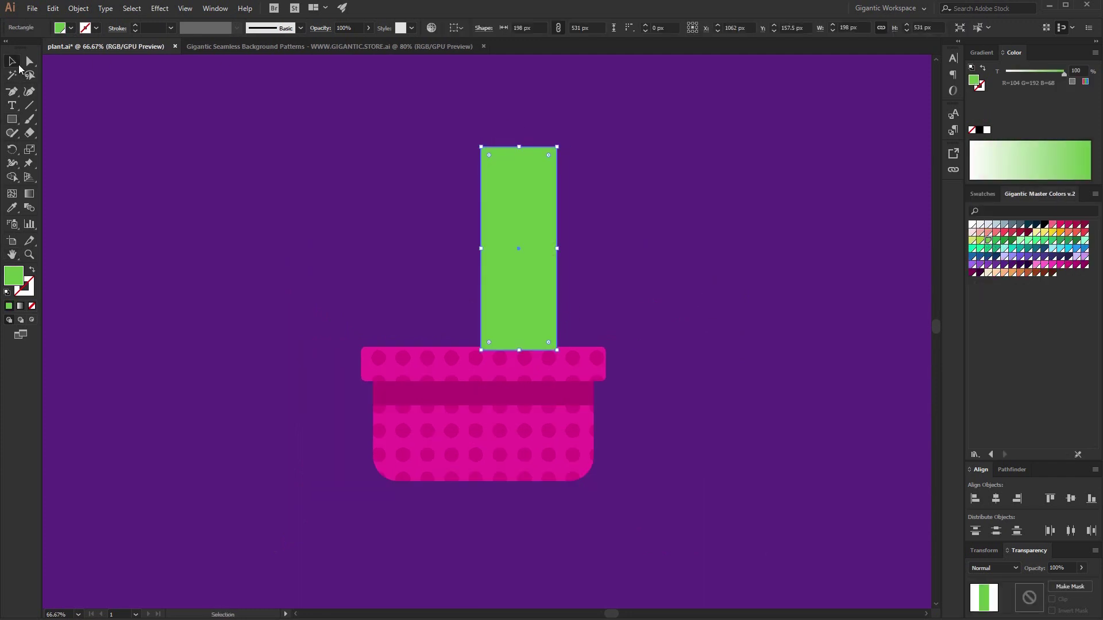
left_click_drag(556, 253, 567, 253)
left_click_drag(525, 148, 524, 140)
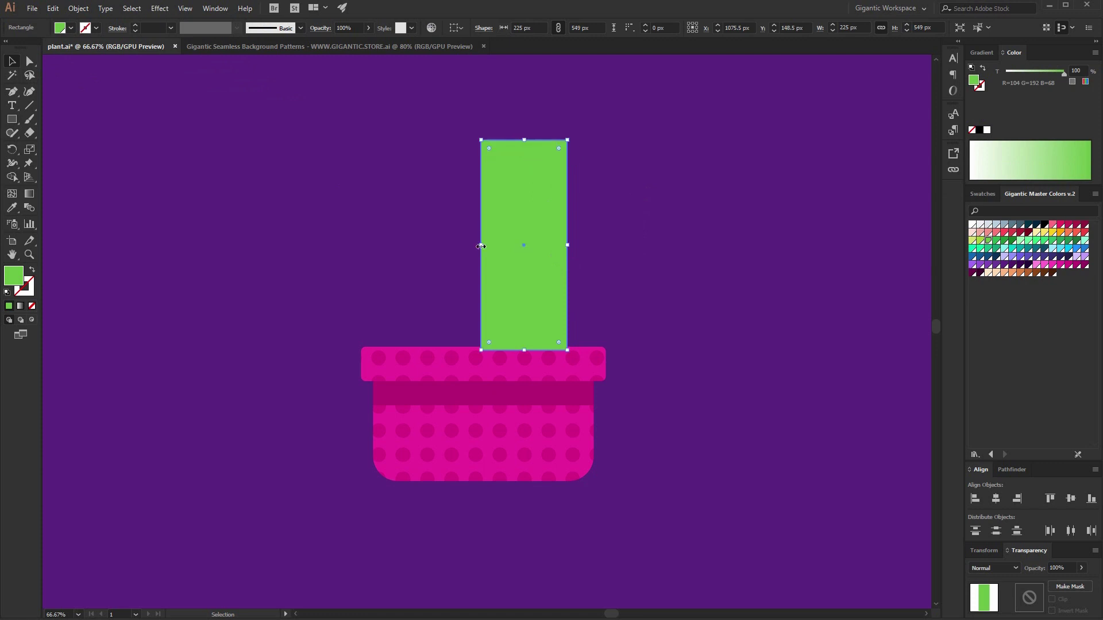
left_click_drag(479, 248, 488, 252)
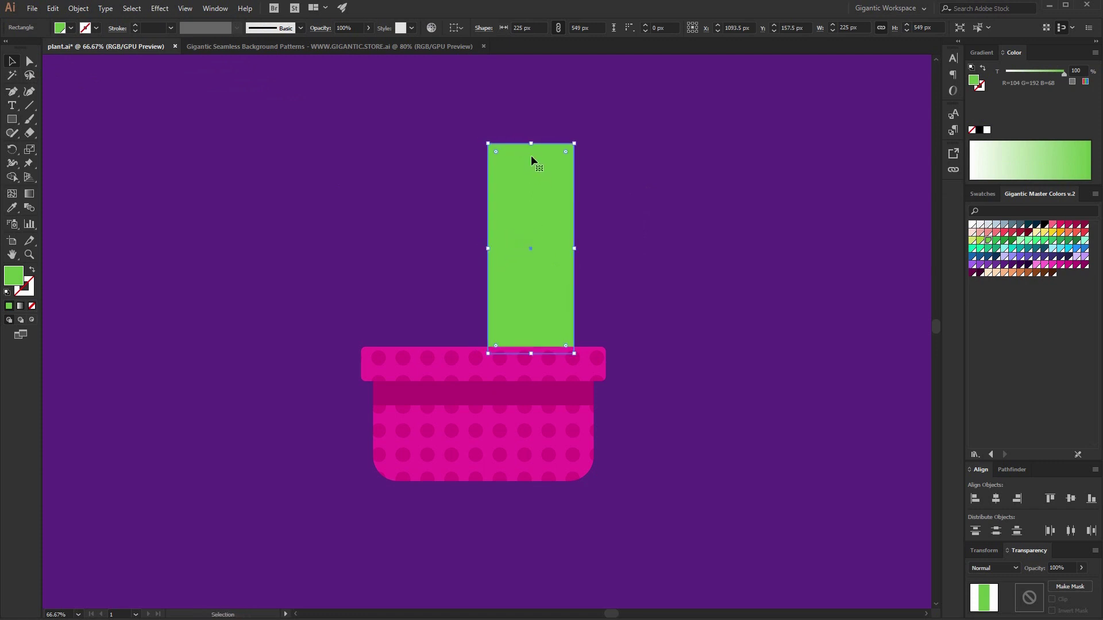
left_click_drag(535, 143, 547, 326)
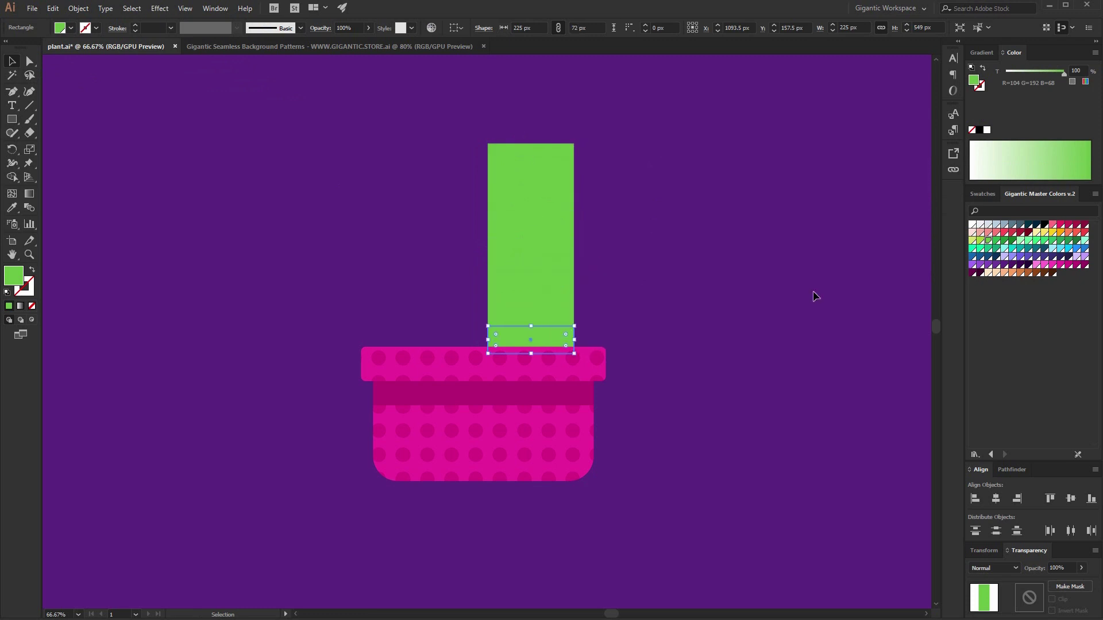
left_click(996, 240)
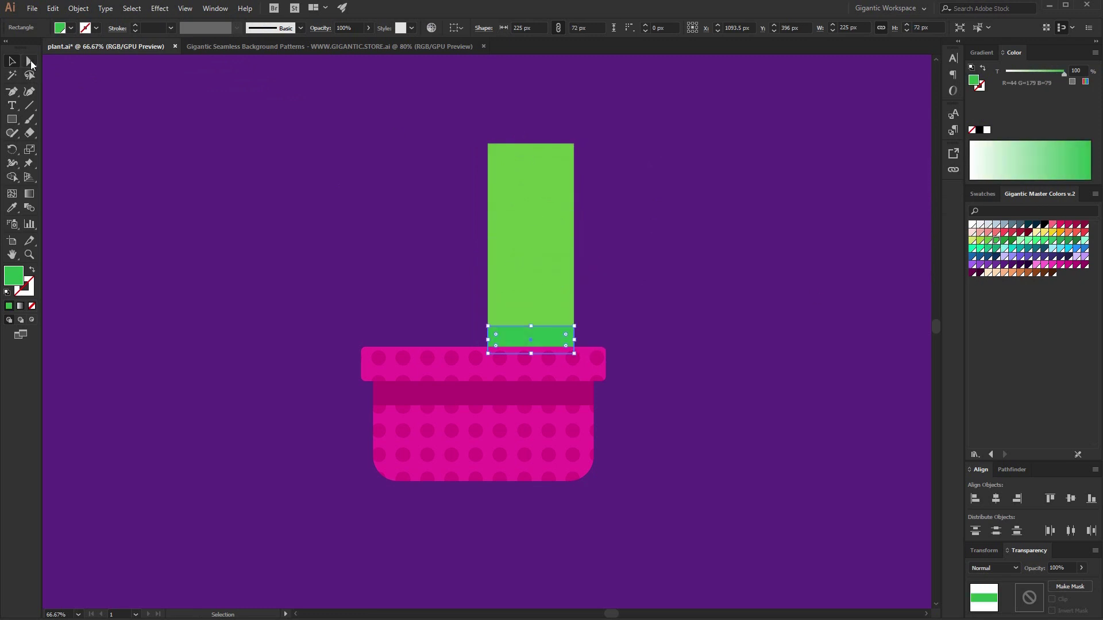
- Round off the top of the cactus with live corners
left_click(30, 63)
left_click_drag(599, 165, 504, 316)
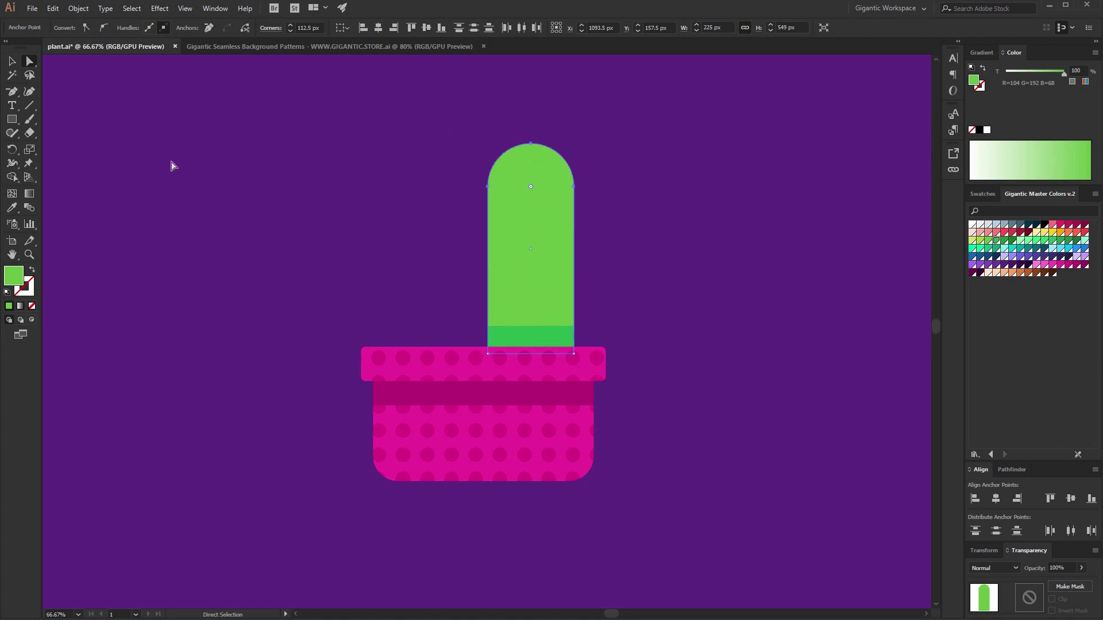
left_click(11, 61)
left_click(611, 301)
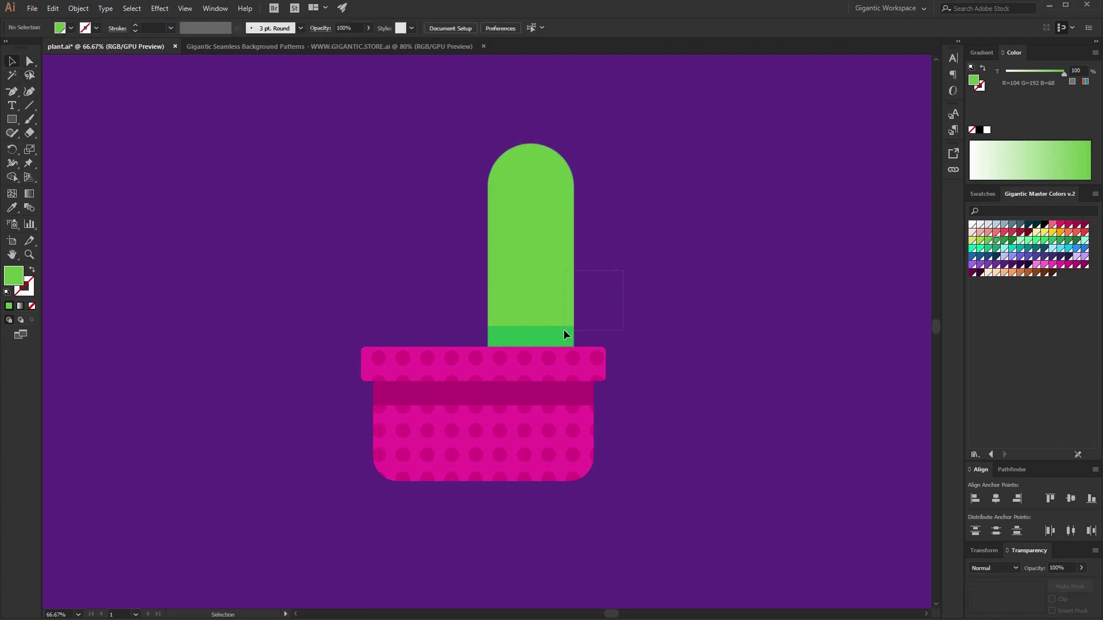
- Enlarge the cactus slightly, then scale the pot and cactus down together
left_click(567, 340)
scroll(581, 290, "up", 1)
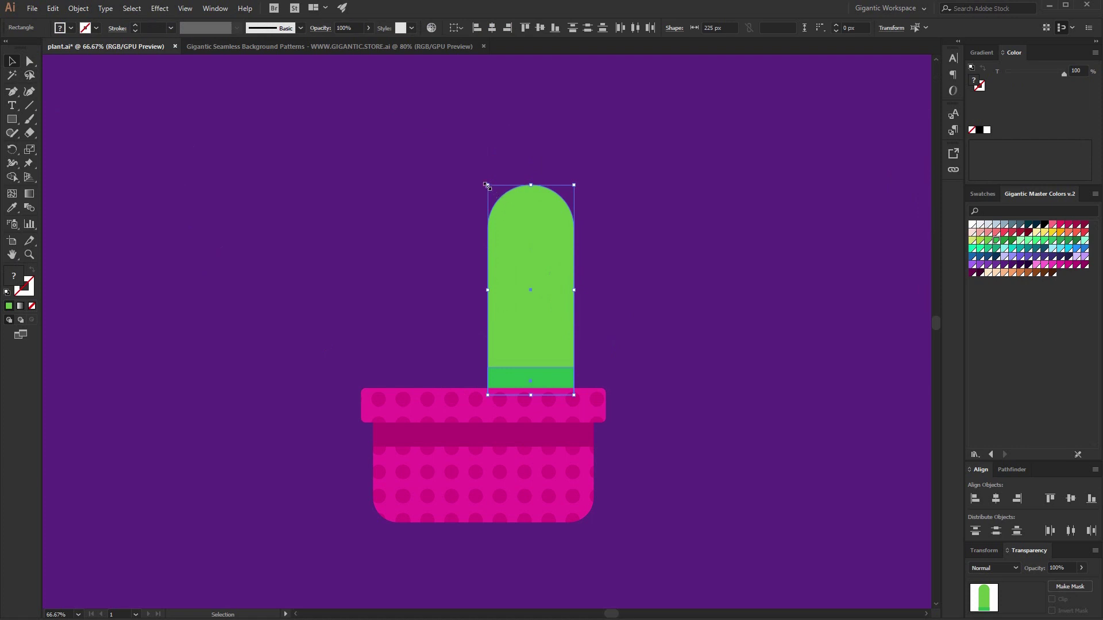
mouse_move(486, 185)
left_mouse_down()
mouse_move(475, 170)
mouse_move(484, 168)
left_mouse_up()
left_click(677, 280)
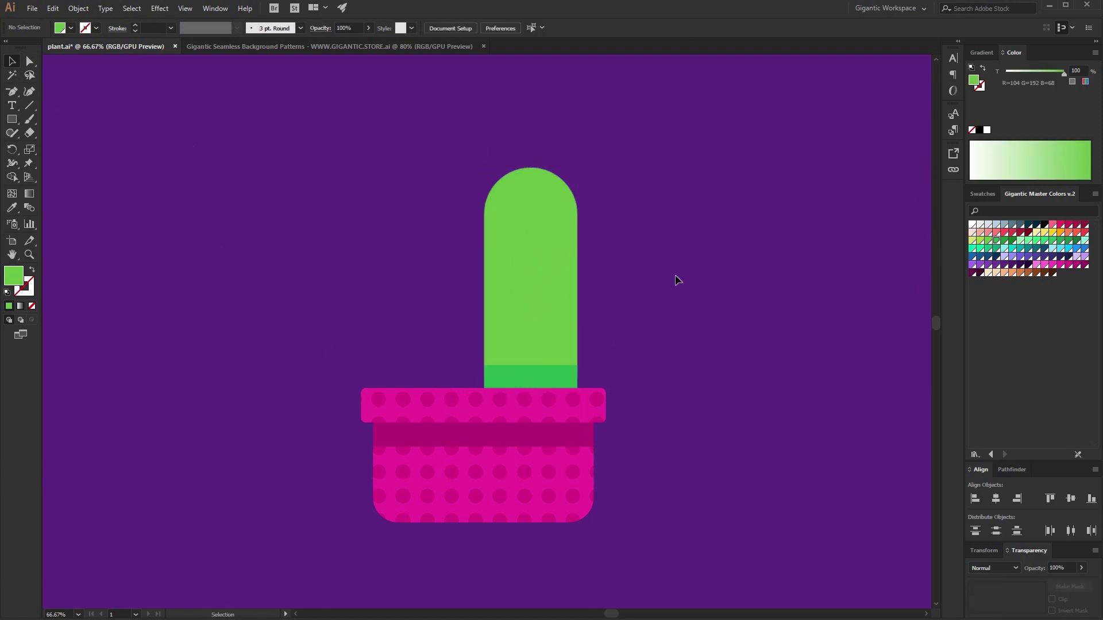
left_click_drag(361, 481, 613, 236)
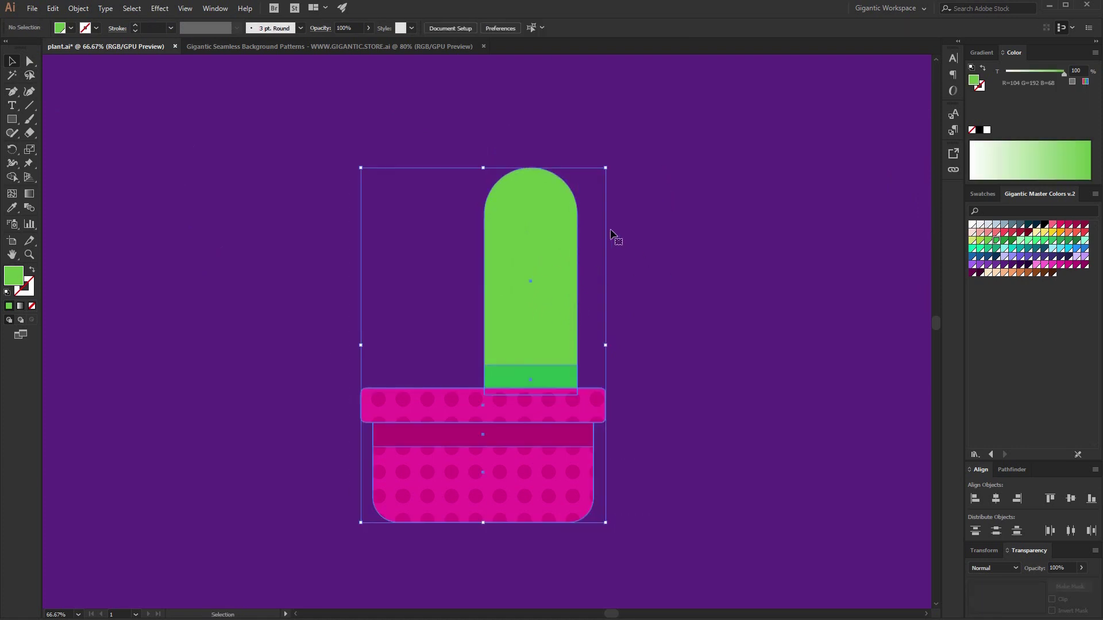
left_click_drag(608, 168, 533, 308)
- Draw a green square at the upper left and rotate it 45° into a diamond
left_click(647, 278)
key("m")
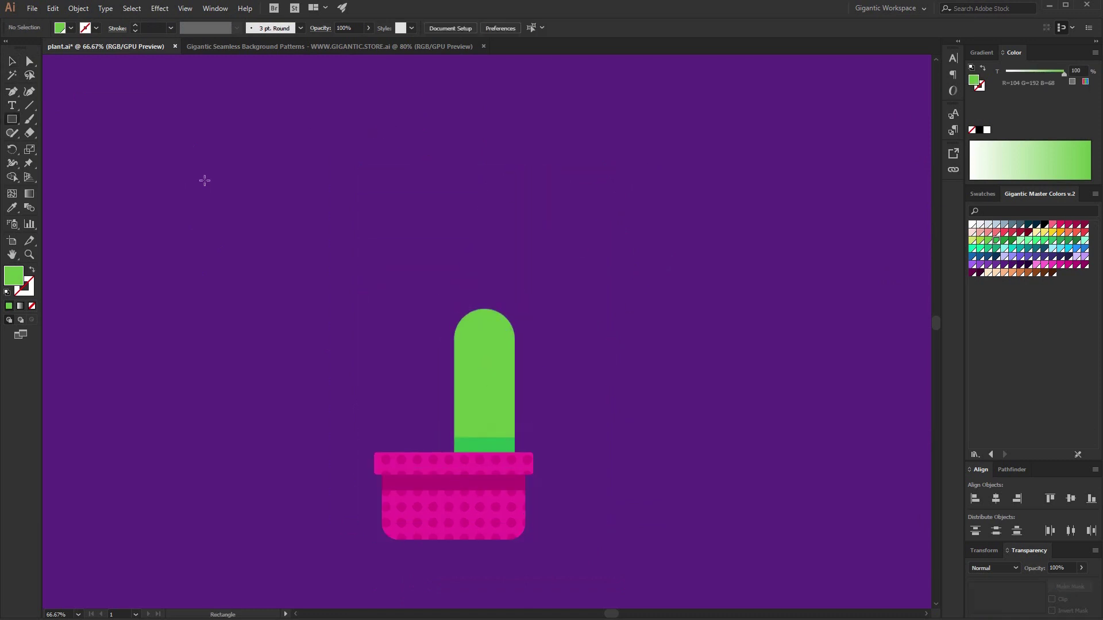
left_click_drag(211, 152, 294, 232)
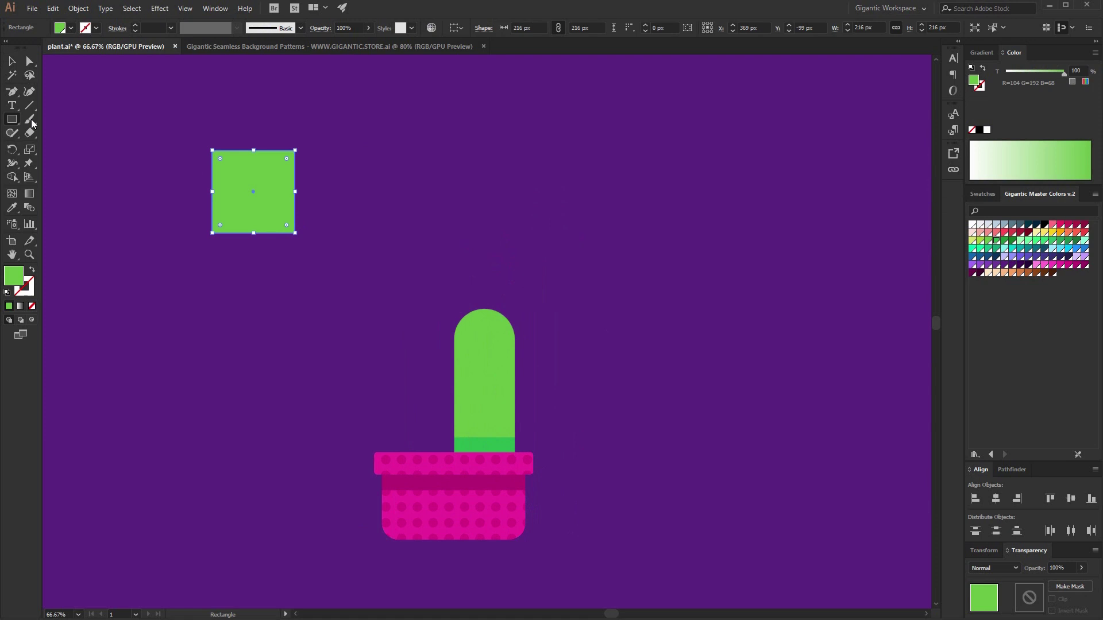
key("v")
left_click_drag(299, 146, 253, 135)
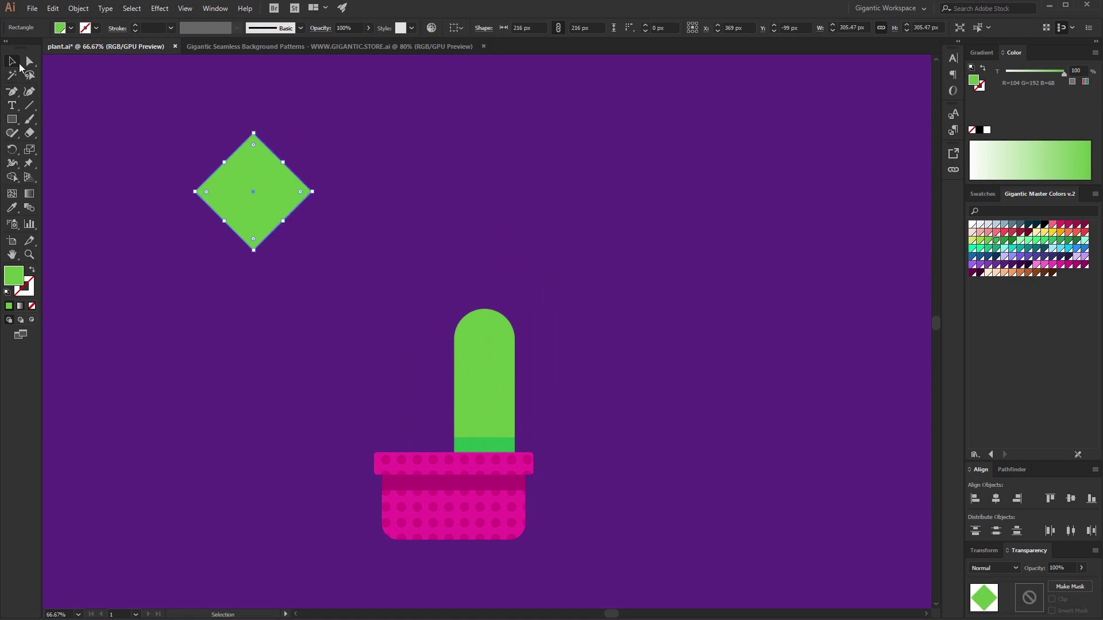
left_click(174, 77)
- Duplicate the diamond into an overlapping row of ten and centre it over the cactus
left_click_drag(271, 202, 348, 205)
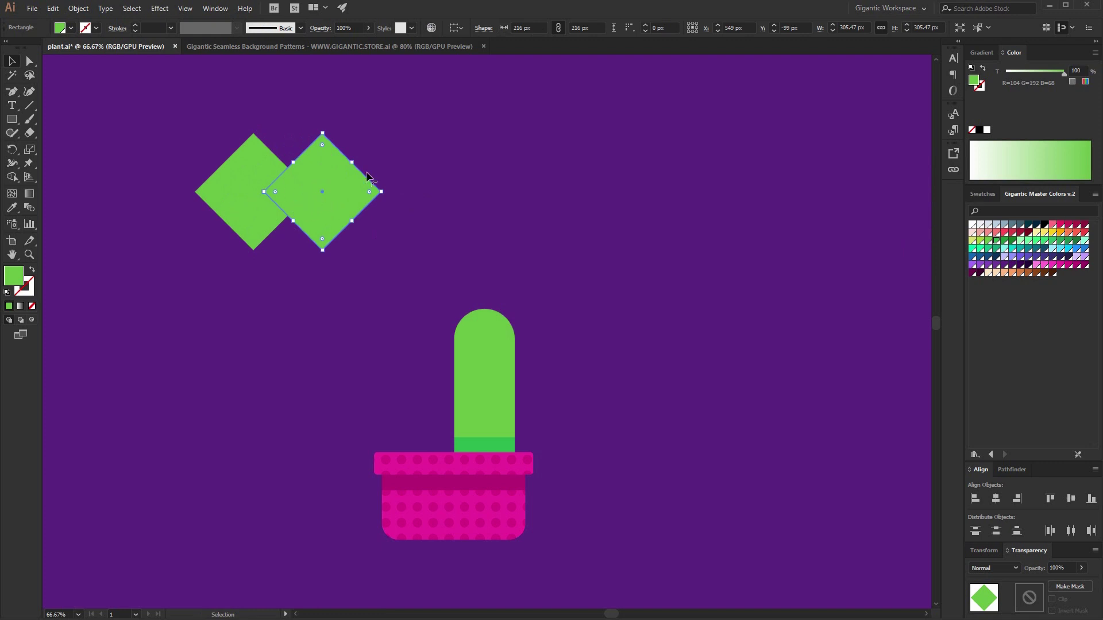
key("a")
key("ctrl+d")
key("ctrl+d")
key("ctrl+d")
key("ctrl+d")
key("ctrl+d")
key("ctrl+d")
key("ctrl+d")
key("ctrl+d")
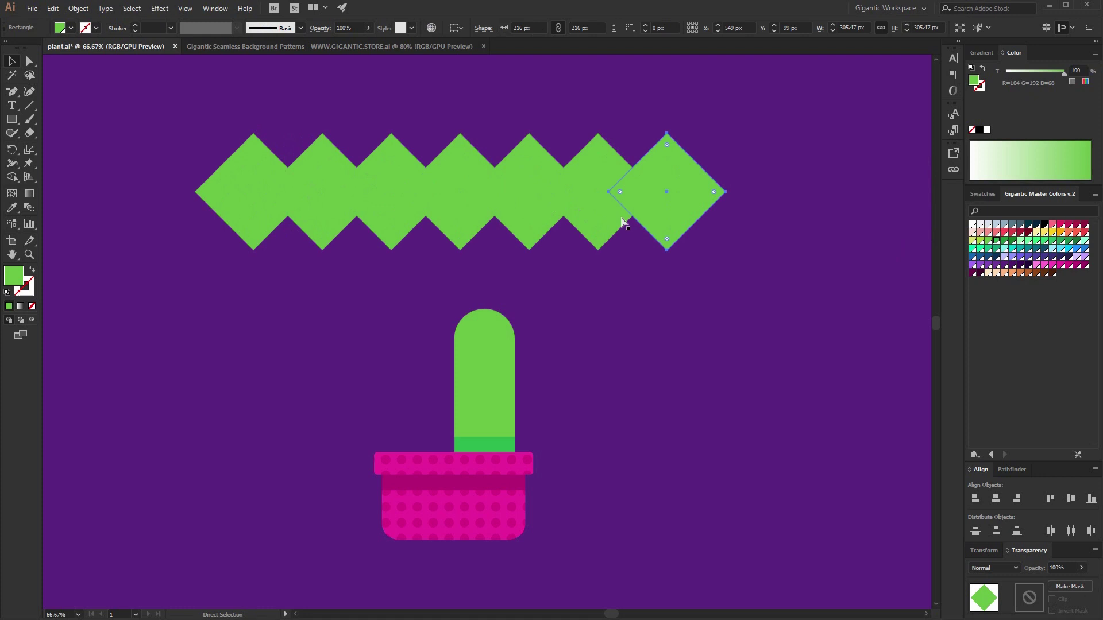
key("v")
left_click(769, 326)
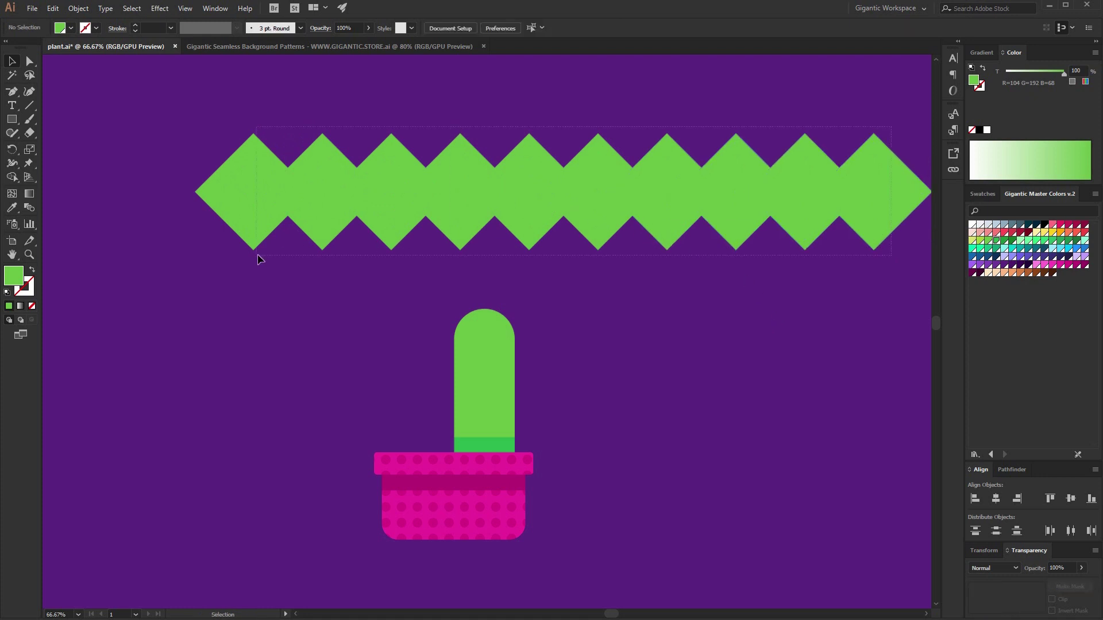
mouse_move(263, 209)
left_mouse_down()
mouse_move(229, 198)
mouse_move(248, 205)
left_mouse_up()
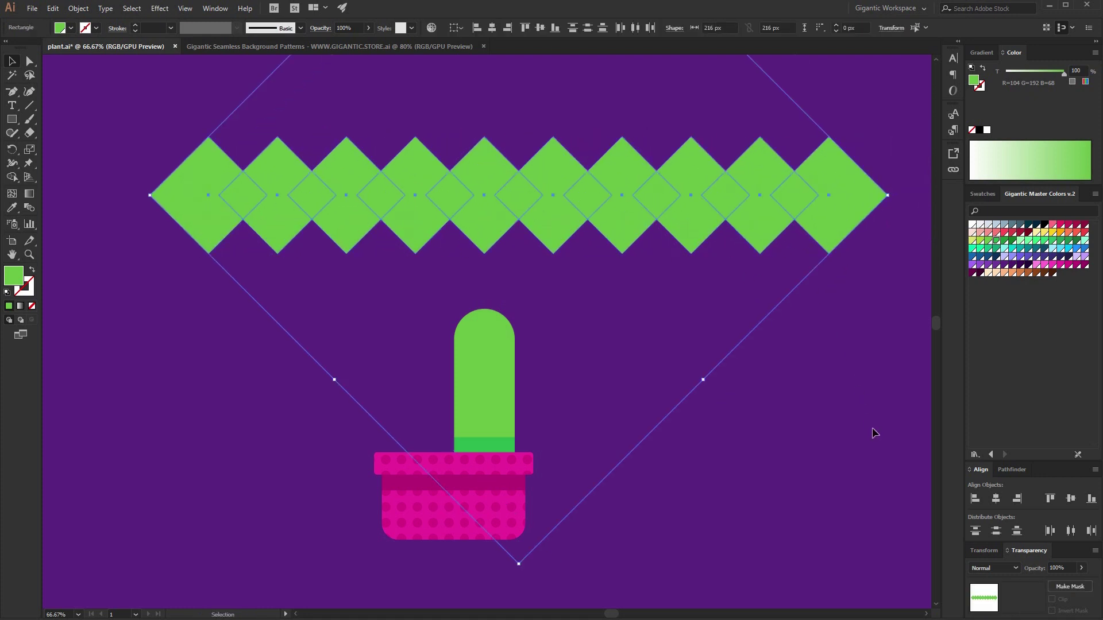
- Unite the diamond row into one shape and swap it to an unfilled green outline
left_click(1013, 471)
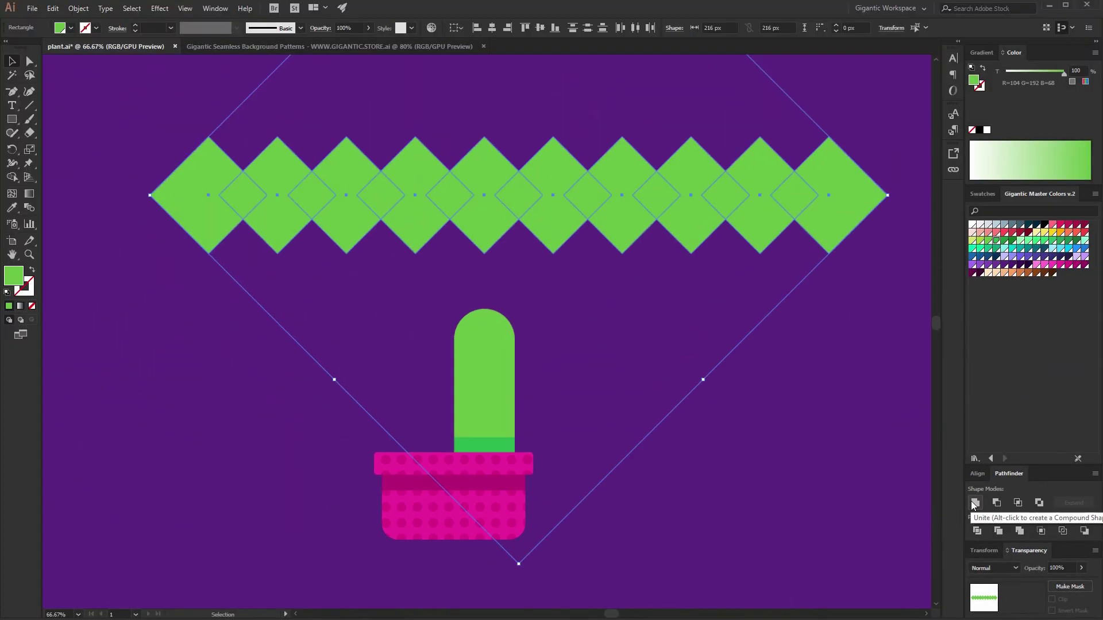
left_click(839, 384)
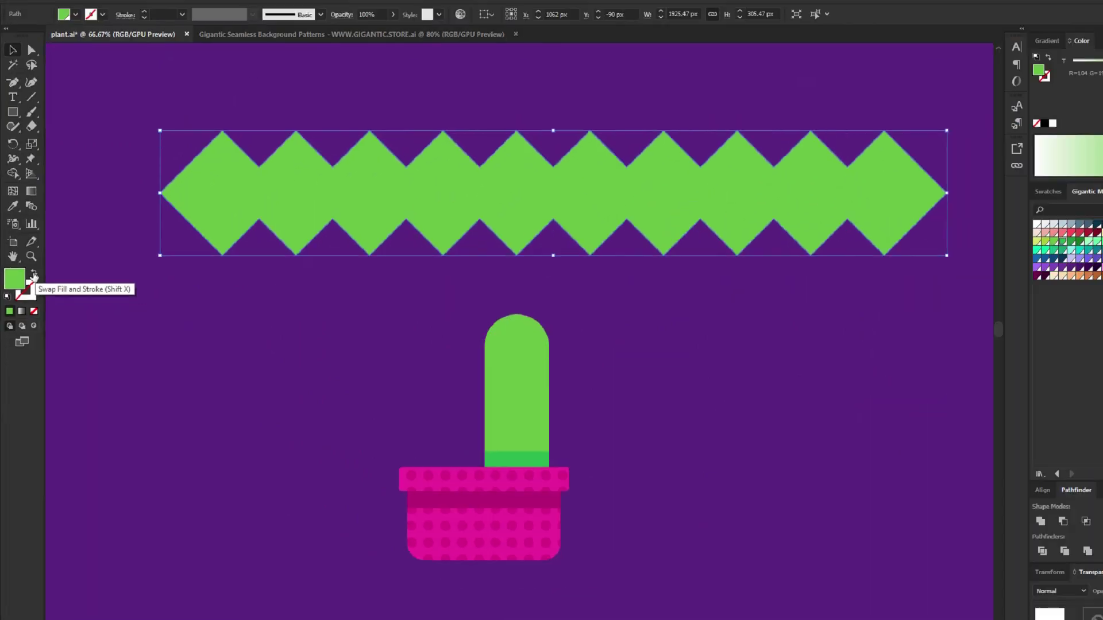
left_click(64, 319)
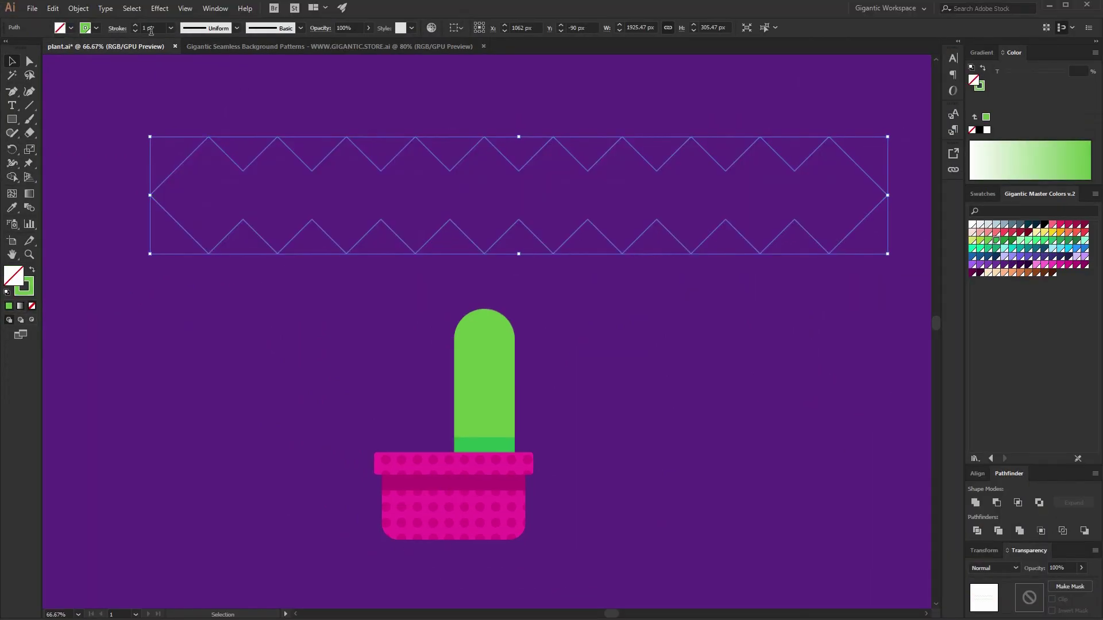
- Raise the zigzag outline's stroke weight to 50 pt
left_click(135, 25)
left_click(135, 26)
left_click(135, 25)
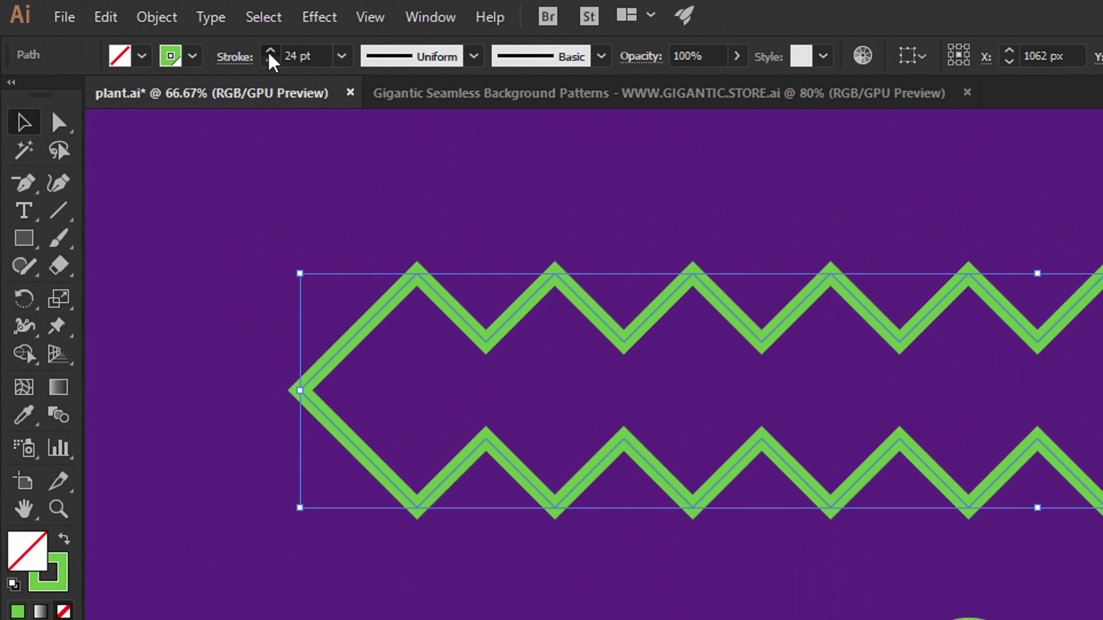
left_click(269, 52)
left_click(269, 51)
left_click(269, 51)
left_click(268, 52)
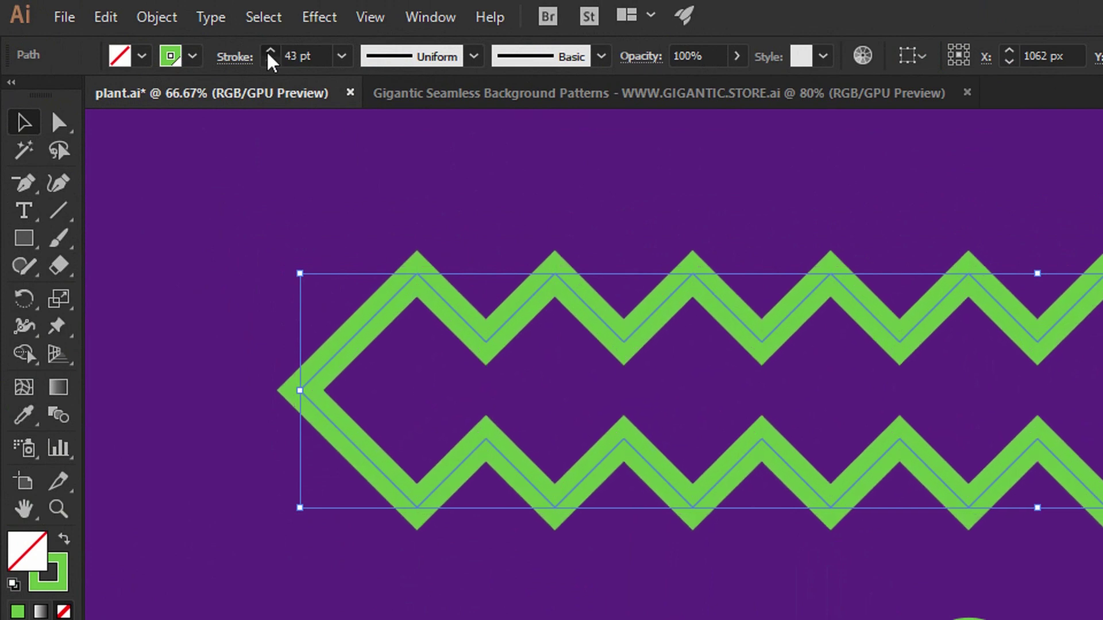
left_click(269, 52)
left_click(269, 52)
left_click(269, 51)
left_click(268, 52)
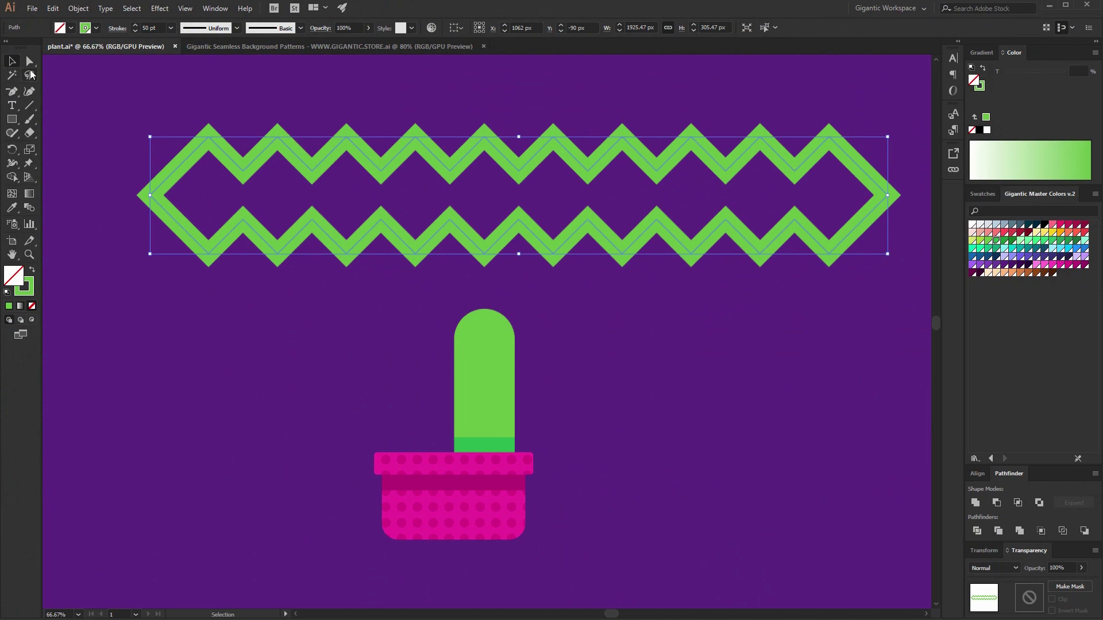
left_click(30, 61)
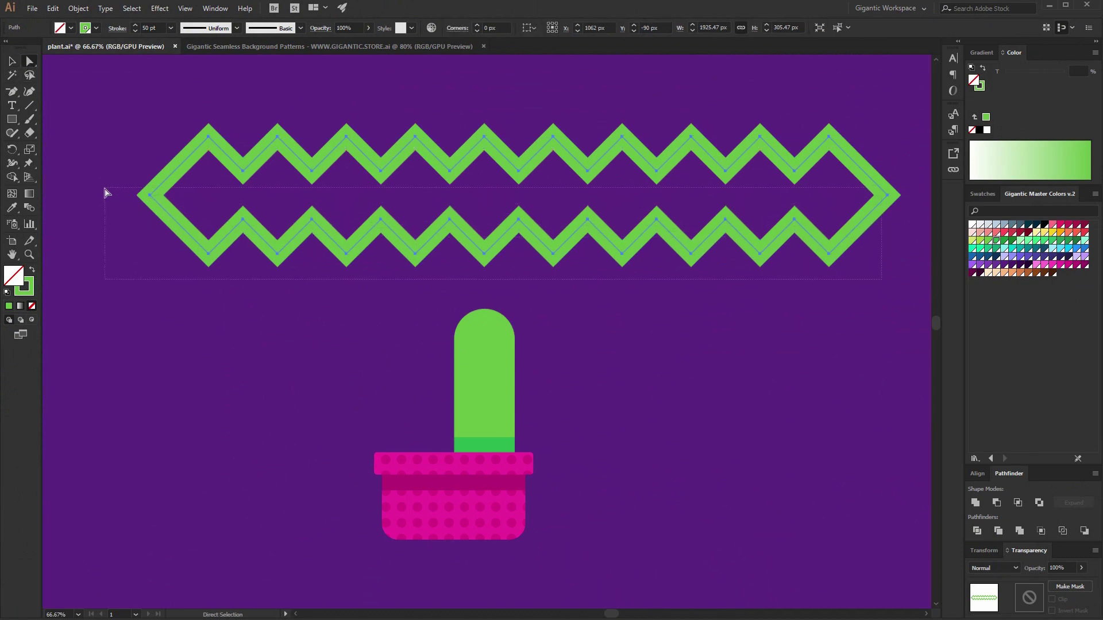
- Delete the zigzag's bottom half and end segments, then select the top corner anchors
left_click_drag(106, 189, 172, 207)
key("Delete")
key("Delete")
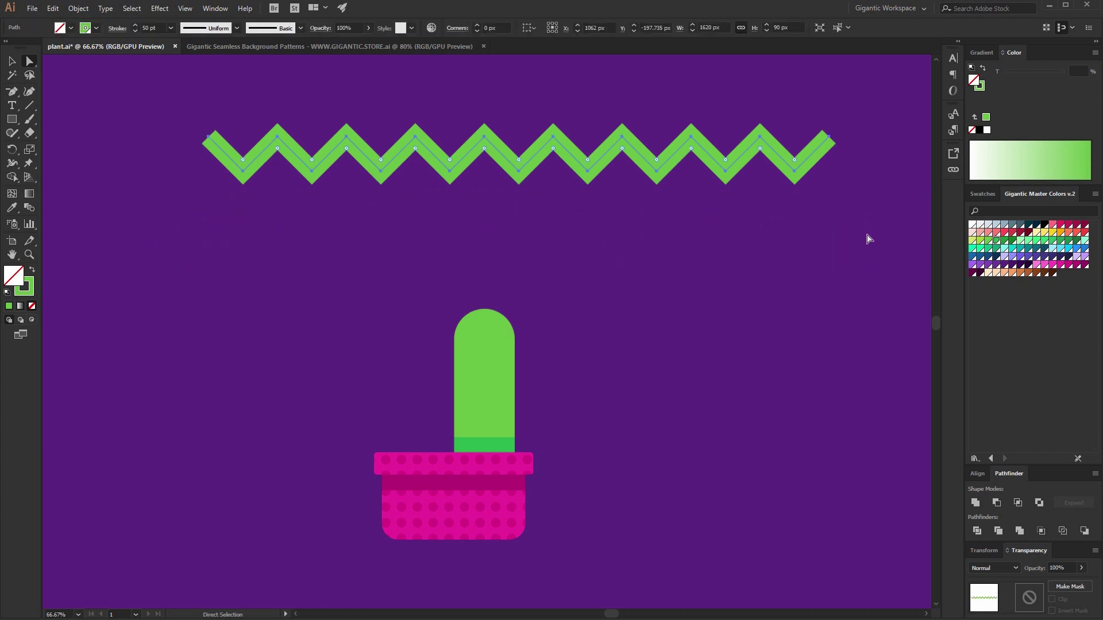
left_click_drag(164, 106, 707, 134)
left_click_drag(822, 186, 840, 191)
- Round the corners to 44.64 px, trim the leftover left end, and apply Round Cap
left_click_drag(312, 164, 320, 154)
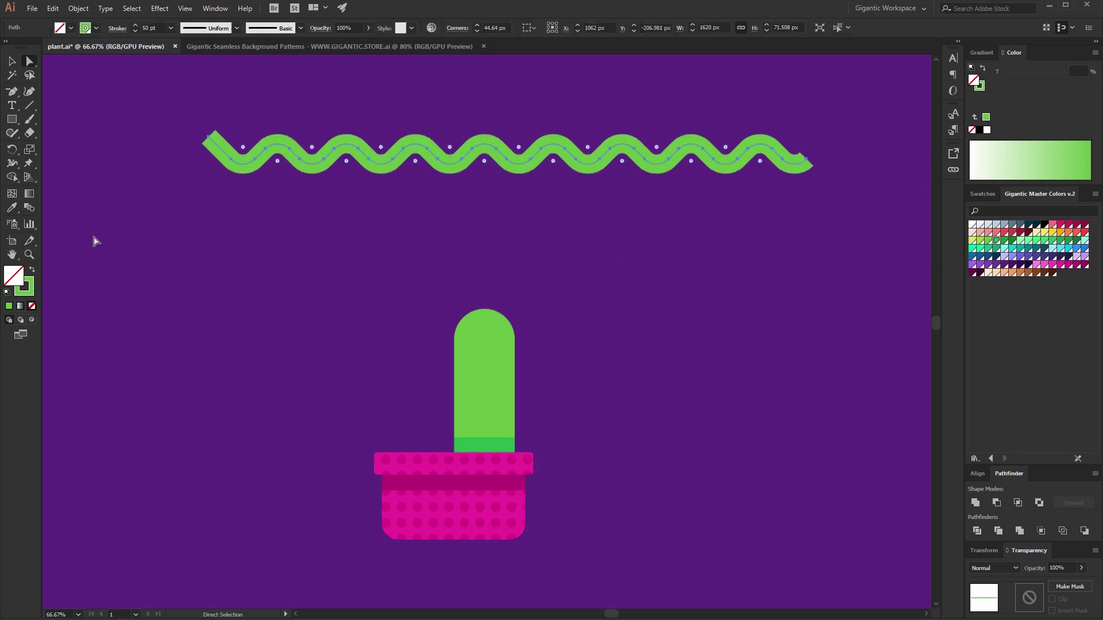
left_click_drag(121, 144, 222, 167)
key("Delete")
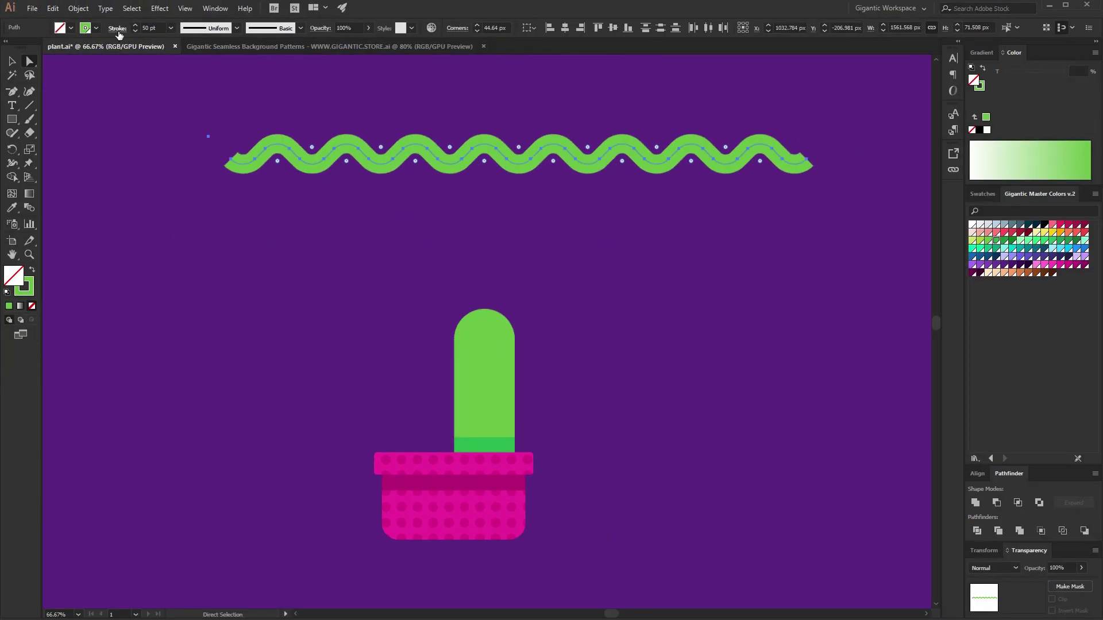
left_click(118, 30)
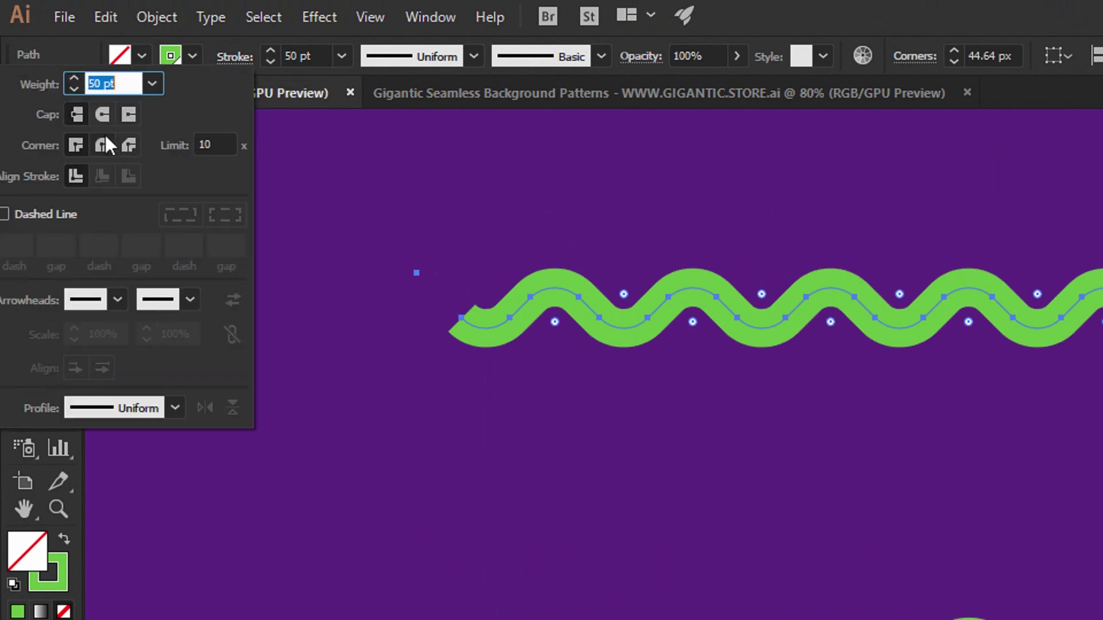
left_click(103, 114)
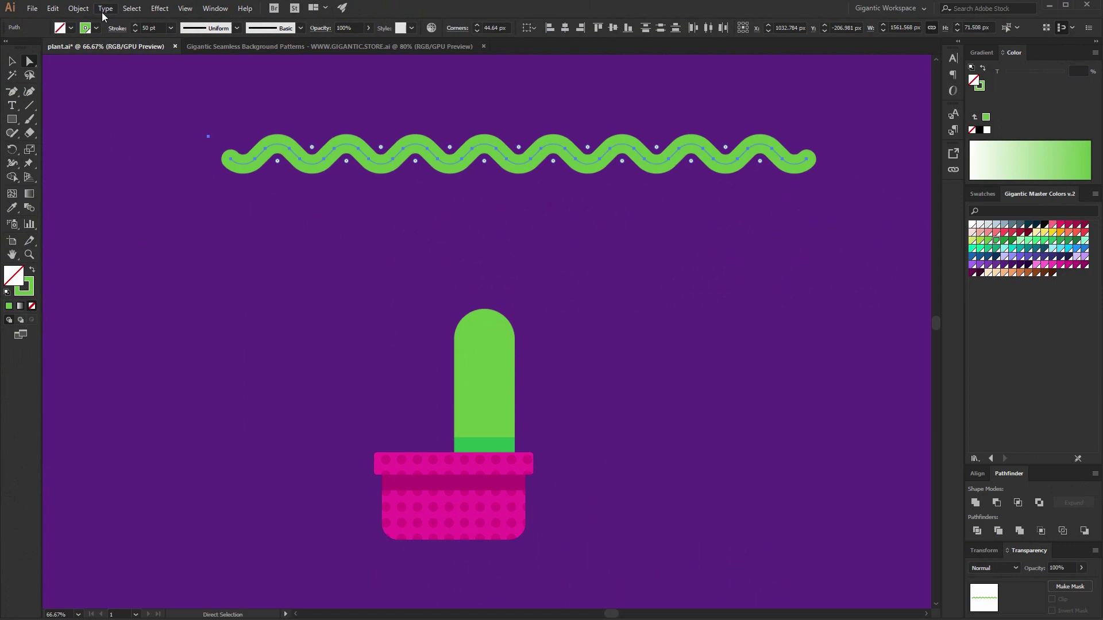
- Outline the wavy stroke into a filled shape coloured lime green (R=164 G=206 B=57)
left_click(78, 8)
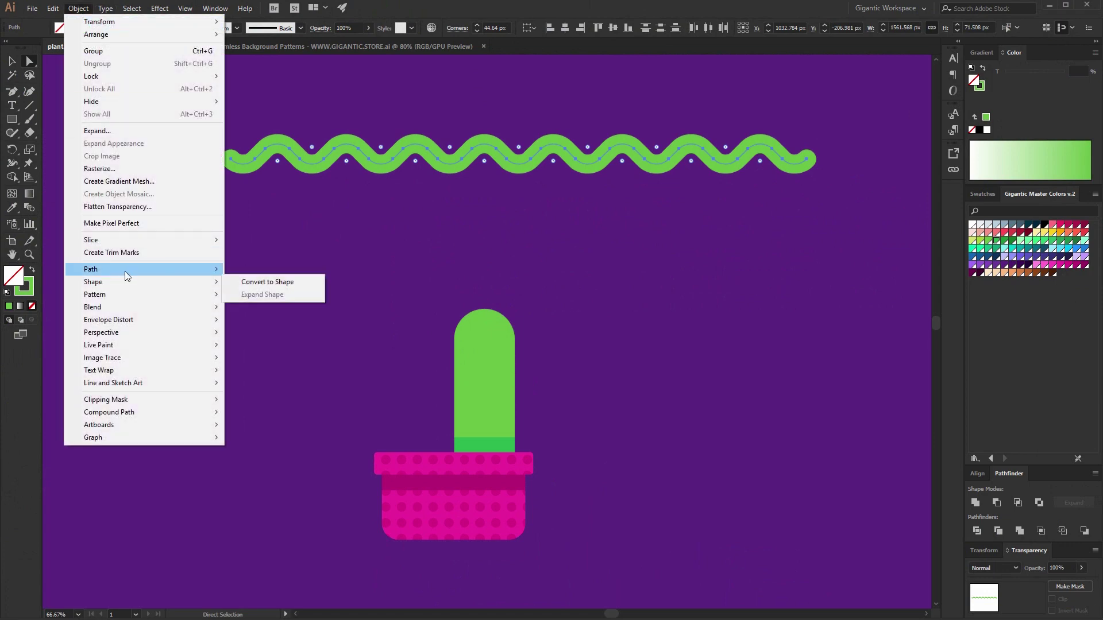
mouse_move(126, 271)
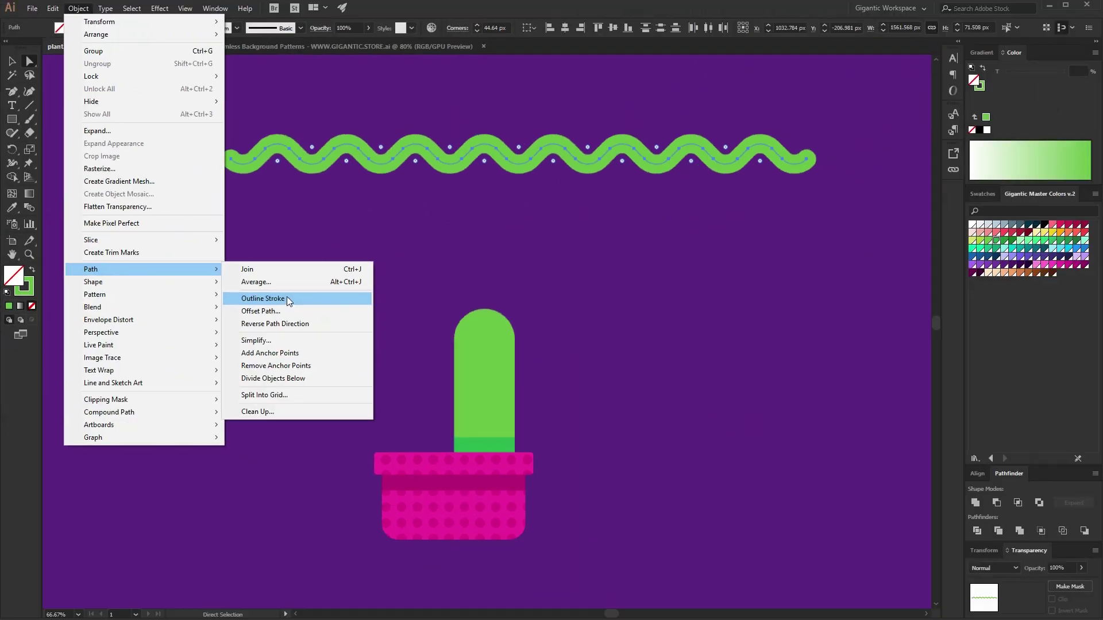
left_click(287, 298)
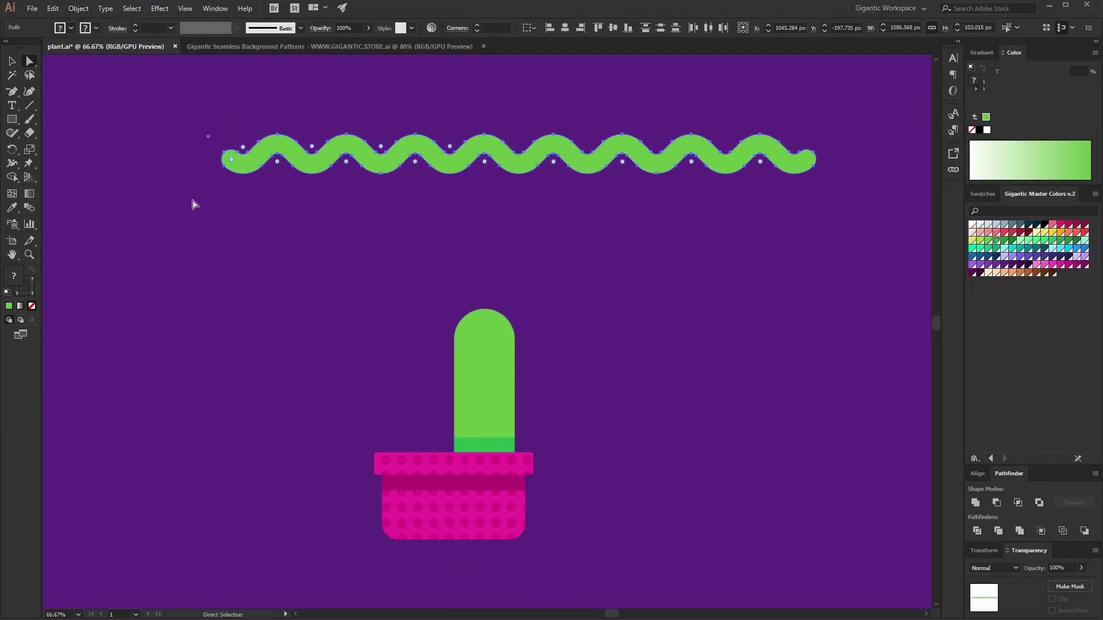
left_click(980, 241)
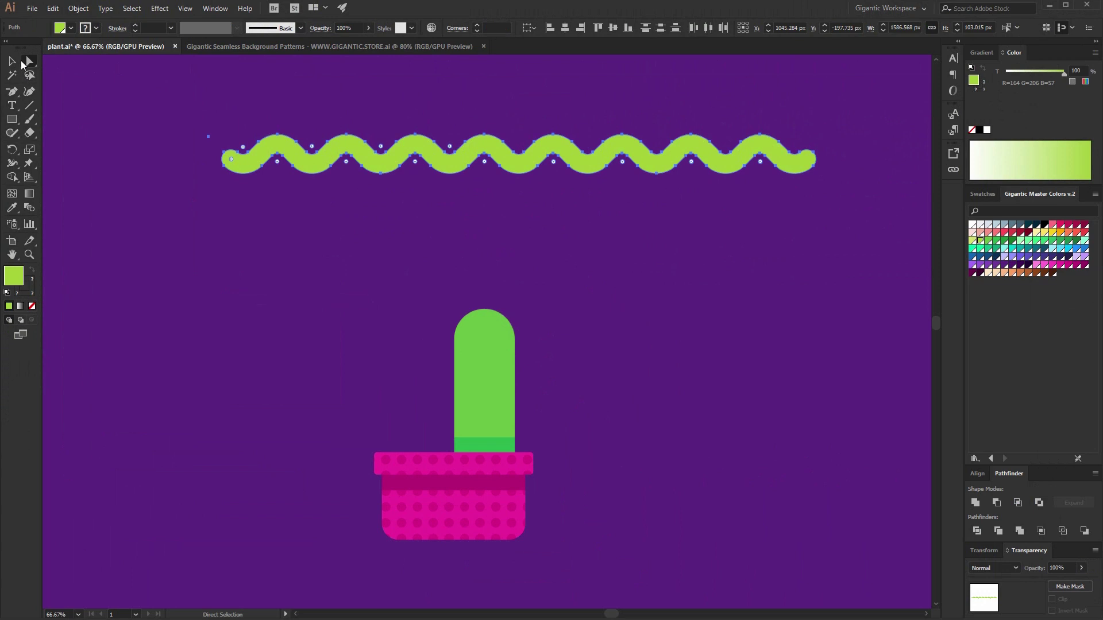
- Stand the wavy stripe upright, shrink it, and fit it along the tall cactus's left edge
left_click(12, 61)
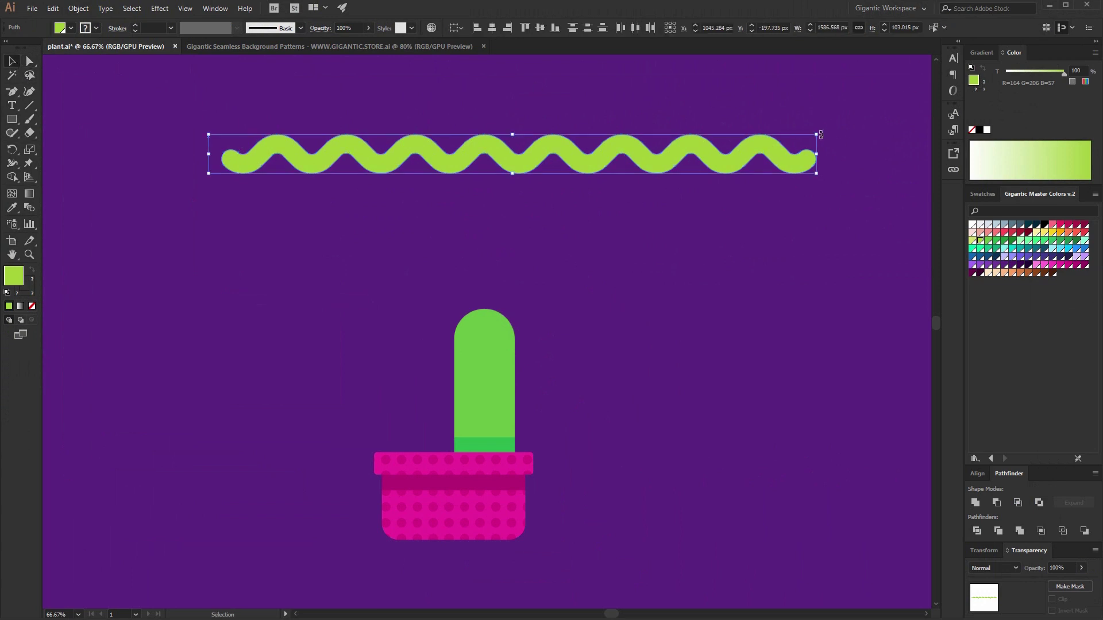
mouse_move(820, 134)
left_mouse_down()
mouse_move(788, 207)
mouse_move(591, 333)
left_mouse_up()
mouse_move(517, 207)
left_mouse_down()
mouse_move(608, 249)
mouse_move(654, 379)
mouse_move(641, 445)
left_mouse_up()
left_click_drag(655, 98, 641, 328)
left_click(609, 333)
left_click_drag(473, 374, 473, 374)
scroll(691, 381, "down", 2)
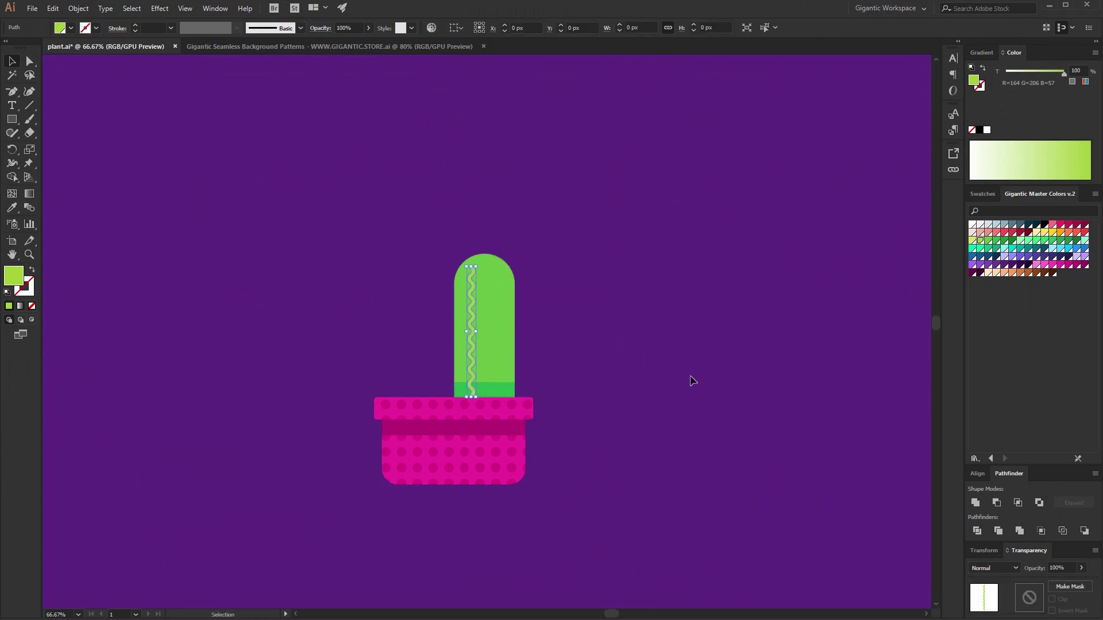
key("ctrl+equal")
key("ctrl+equal")
key("ctrl+equal")
left_click_drag(492, 138, 497, 149)
mouse_move(484, 265)
left_mouse_down()
mouse_move(464, 185)
mouse_move(475, 205)
mouse_move(497, 202)
left_mouse_up()
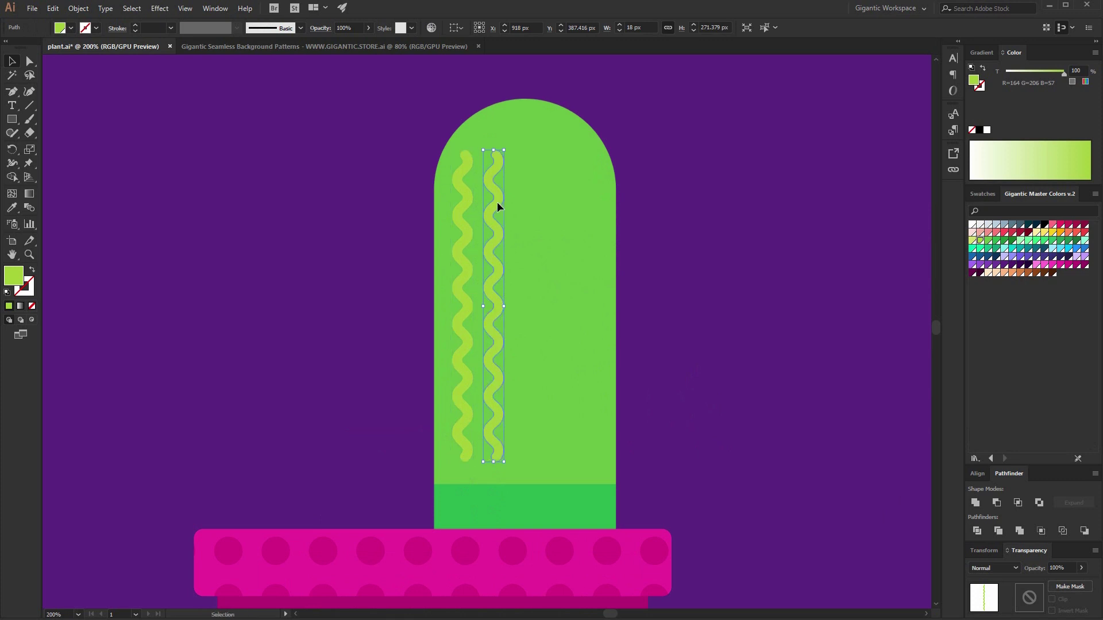
- Repeat the stripe across the cactus to make five, then group them with the cactus body
key("a")
key("ctrl+d")
key("ctrl+d")
key("ctrl+d")
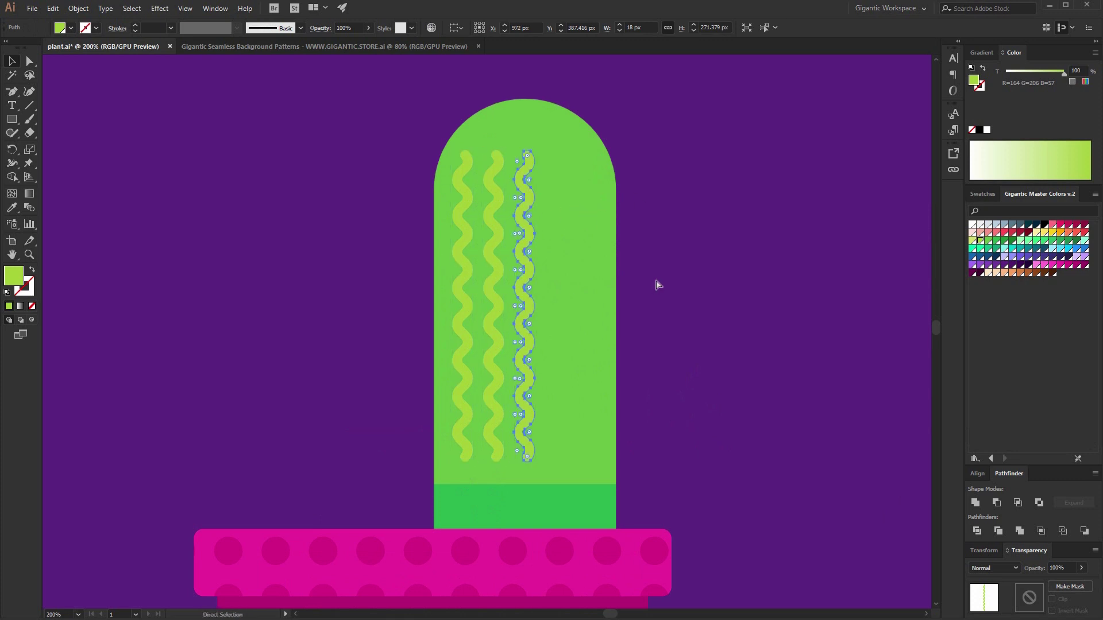
key("v")
left_click(704, 189)
left_click(608, 254)
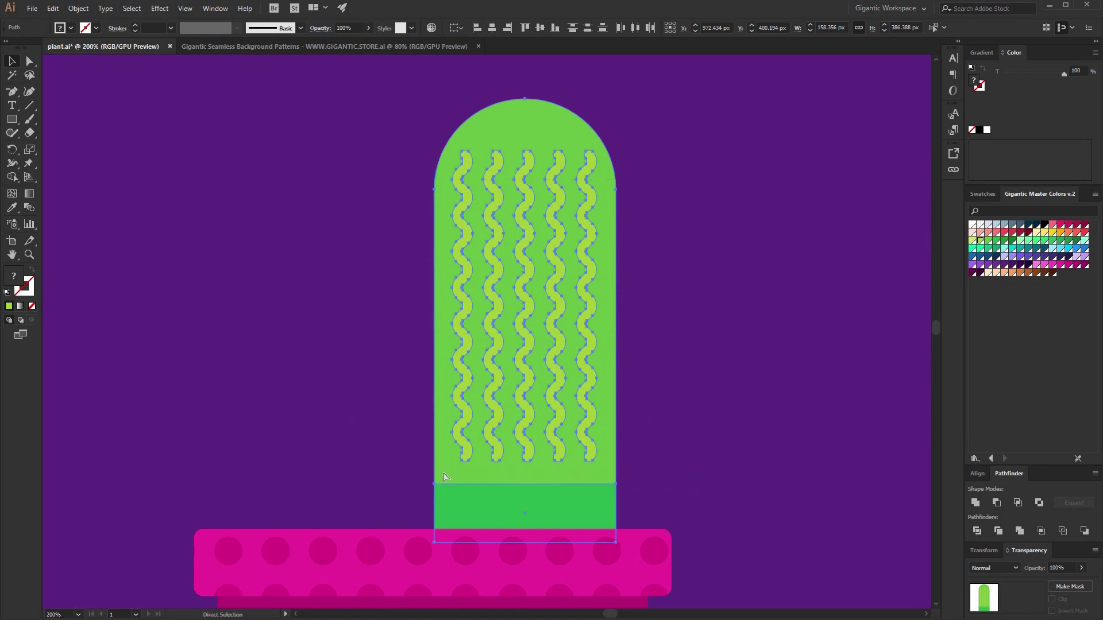
key("ctrl+g")
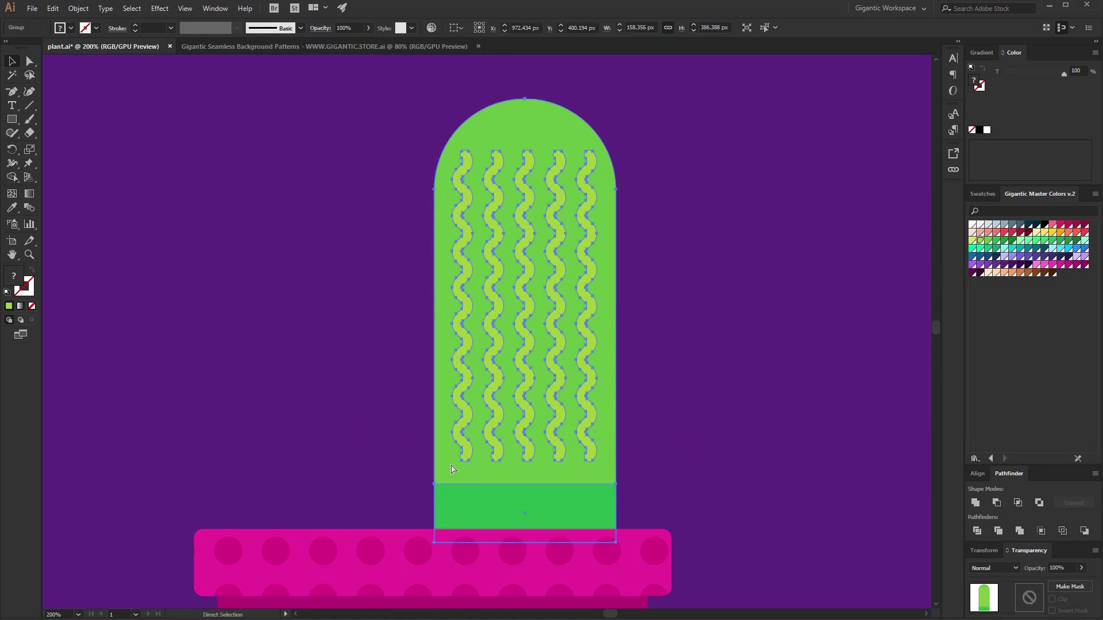
key("a")
- Make a smaller copy of the striped cactus and set it beside the tall one
key("v")
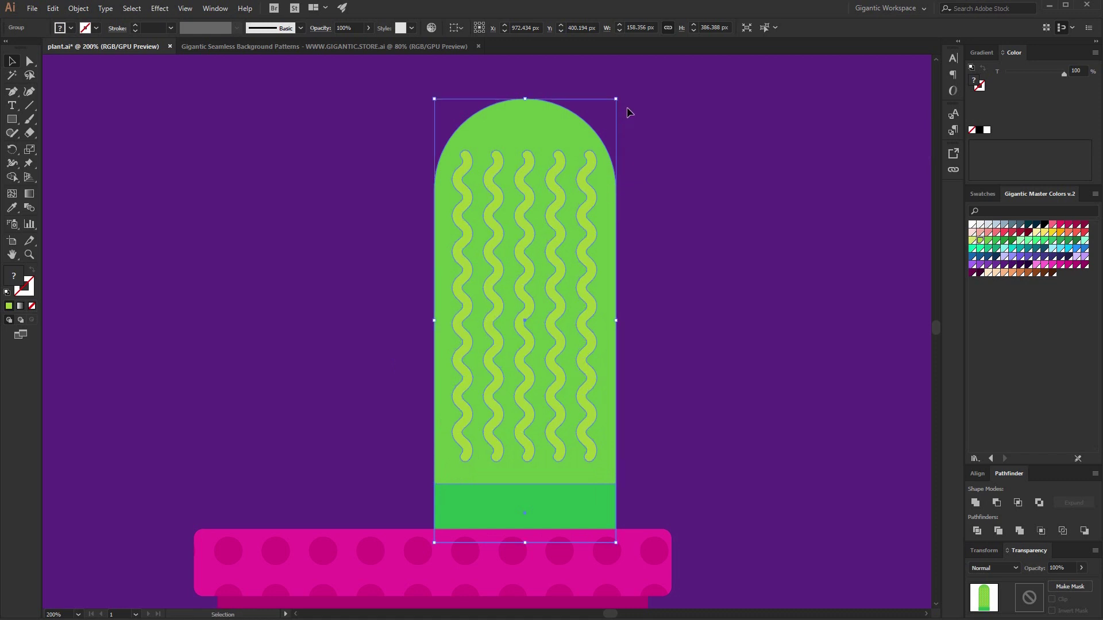
left_click_drag(616, 101, 577, 197)
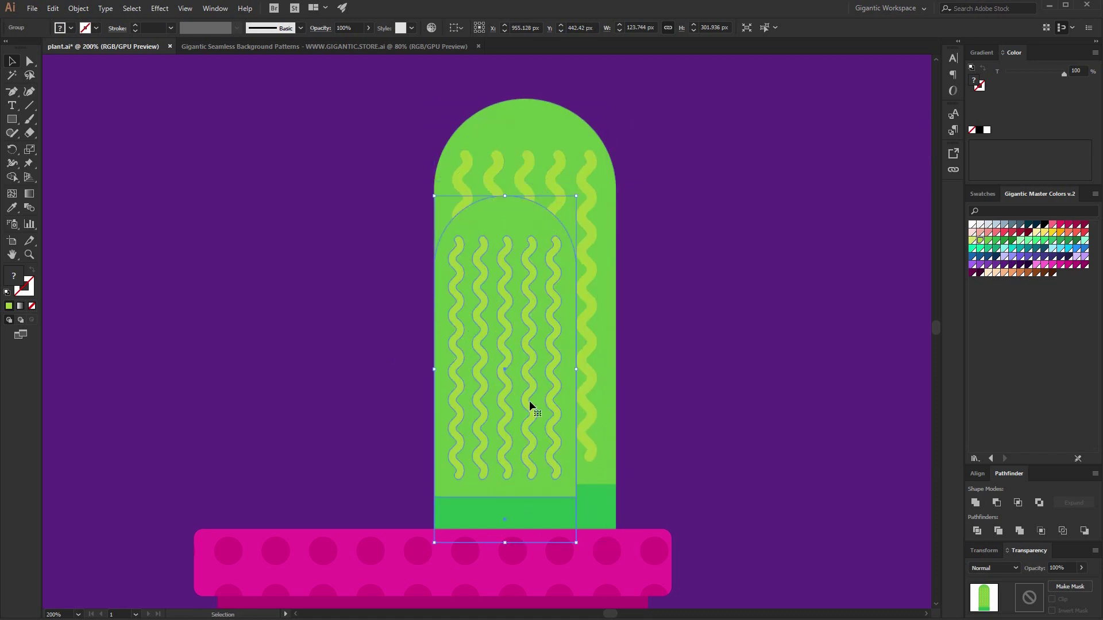
left_click_drag(529, 401, 353, 419)
left_click_drag(392, 193, 368, 247)
left_click_drag(325, 321, 348, 336)
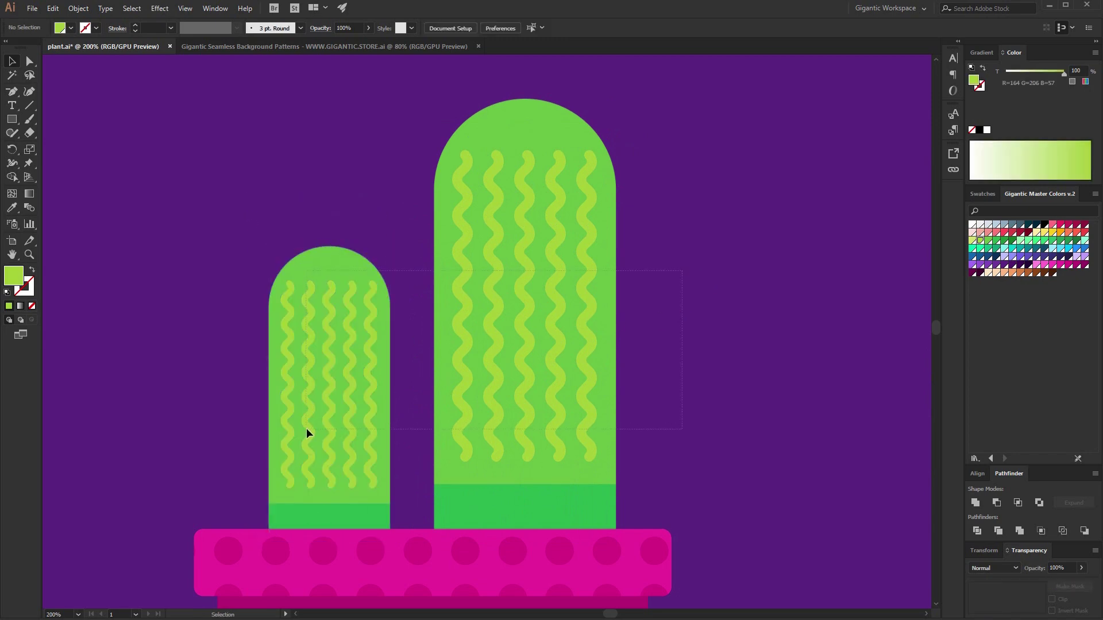
- Zoom out to the whole pot and nudge both cacti slightly left
key("ctrl+a")
key("ctrl+0")
left_click(652, 306)
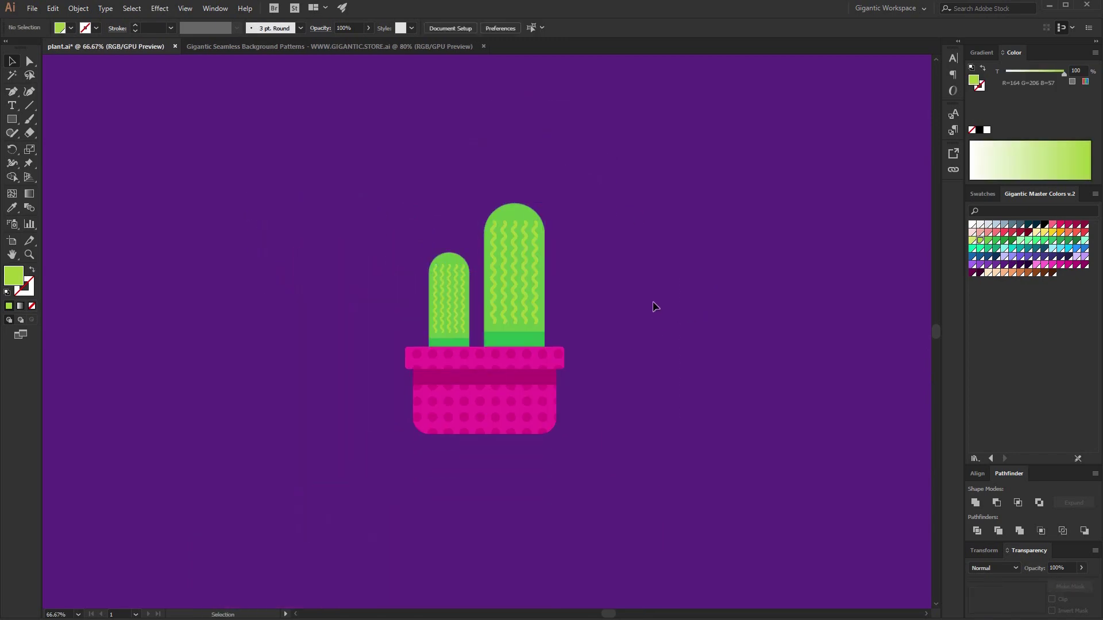
left_click_drag(454, 293, 452, 293)
left_click(608, 288)
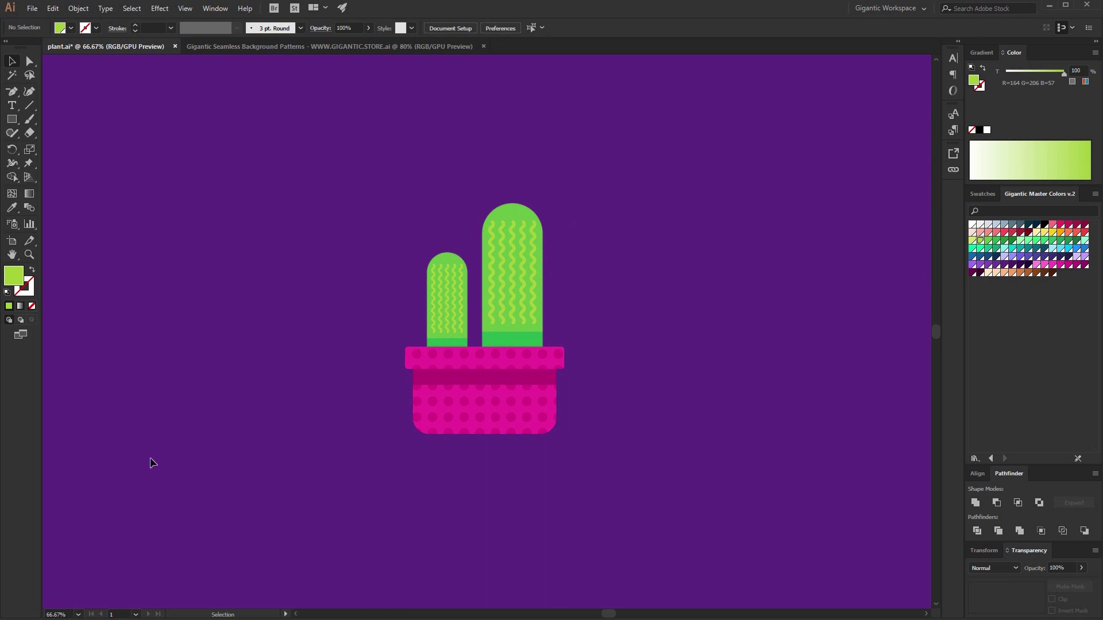
- Draw a 576 × 45 px dark purple desk strip beneath the pot
key("m")
mouse_move(370, 434)
left_mouse_down()
mouse_move(570, 436)
mouse_move(591, 451)
left_mouse_up()
left_click(1002, 265)
left_click(1012, 265)
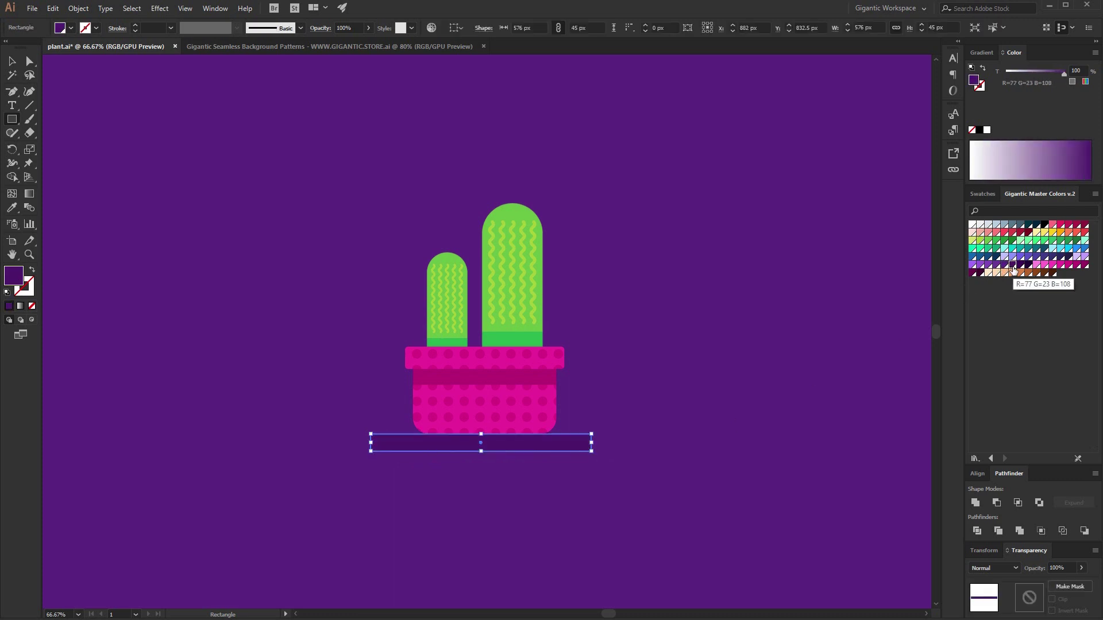
- Shift the potted cacti left and down, and draw a 90 × 189 px rectangle right of the pot
key("v")
left_click(675, 133)
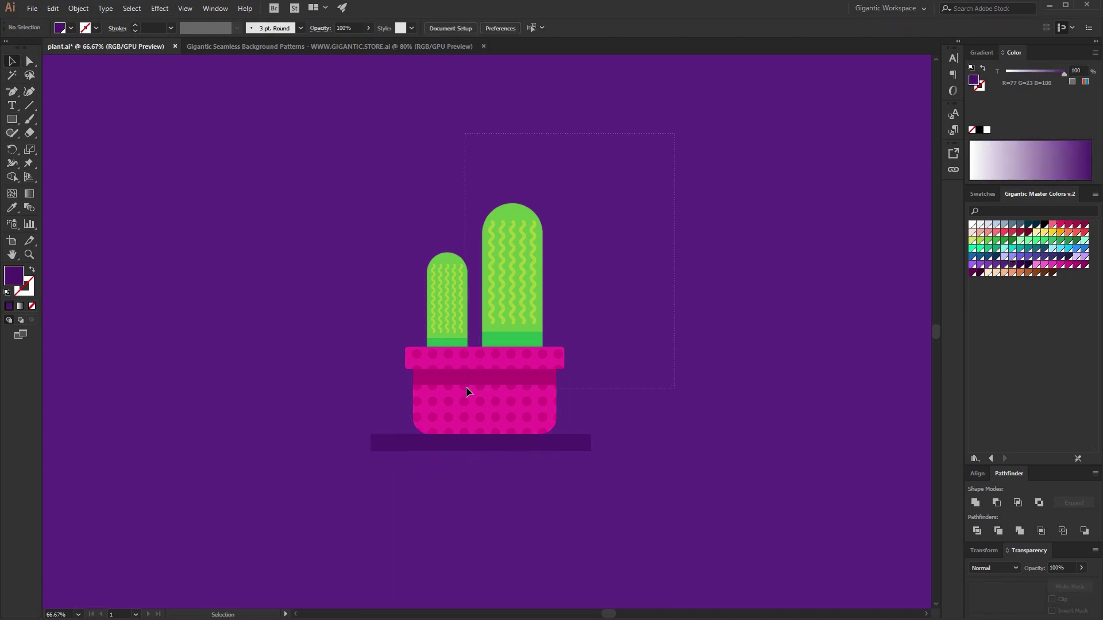
left_click_drag(466, 393, 431, 432)
left_click(629, 329)
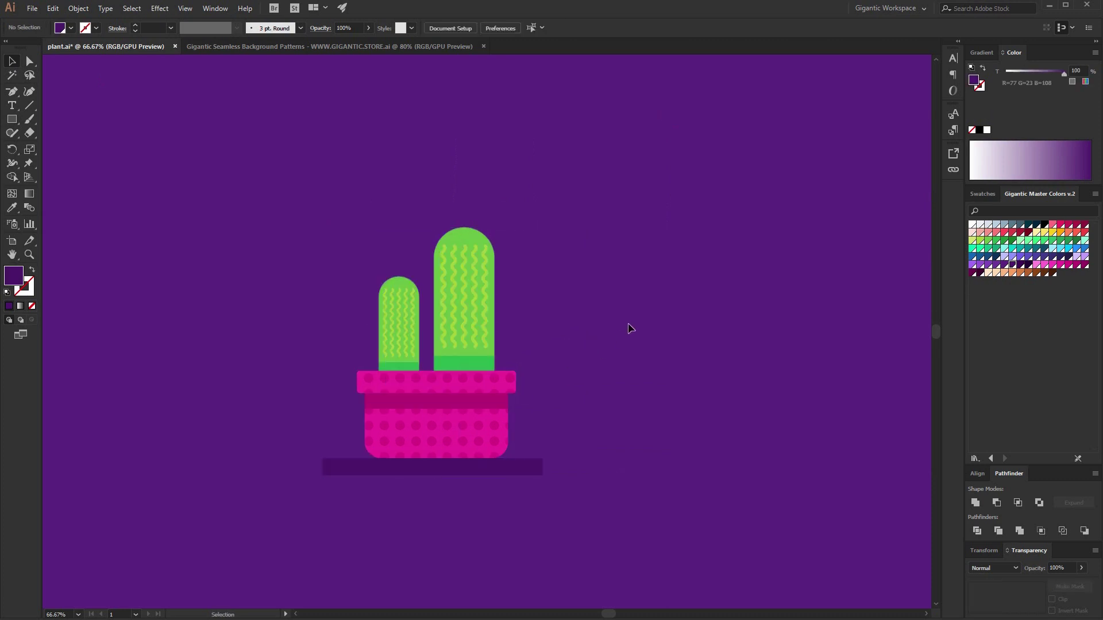
key("m")
mouse_move(613, 177)
left_mouse_down()
mouse_move(645, 239)
mouse_move(622, 191)
mouse_move(643, 205)
mouse_move(640, 224)
left_mouse_up()
- Round the tall rectangle's corners fully into a purple leaf shape
left_click(30, 61)
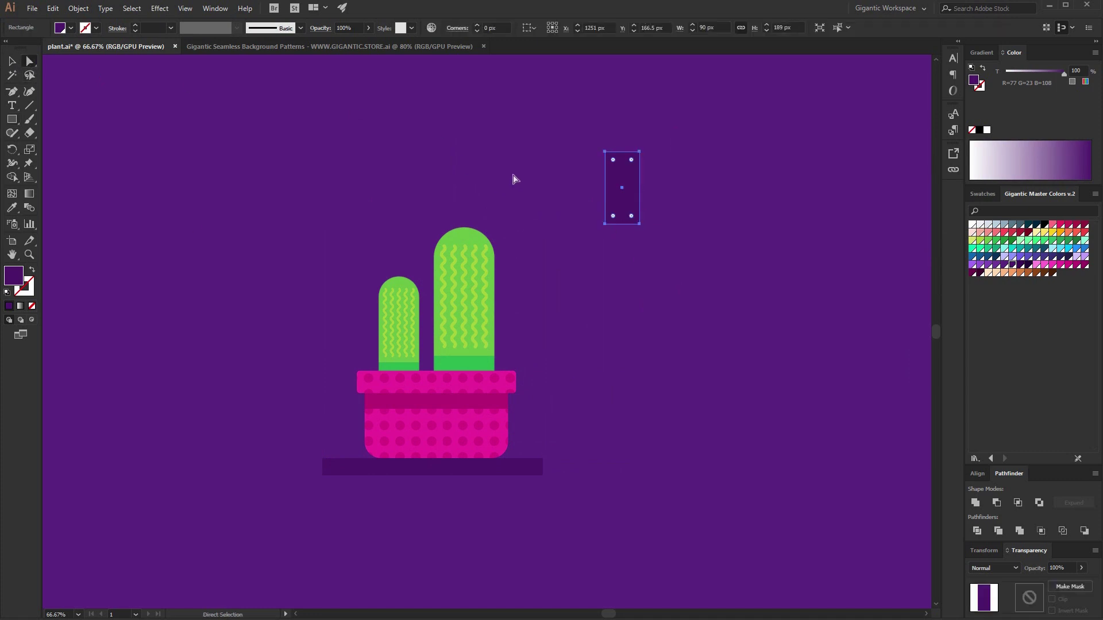
mouse_move(618, 166)
left_mouse_down()
mouse_move(652, 202)
mouse_move(618, 183)
mouse_move(660, 274)
mouse_move(636, 326)
left_mouse_up()
key("v")
left_click(633, 290)
- Add a thin rounded stem centred under the leaf, plus a spare copy off to the right
key("m")
left_click(29, 62)
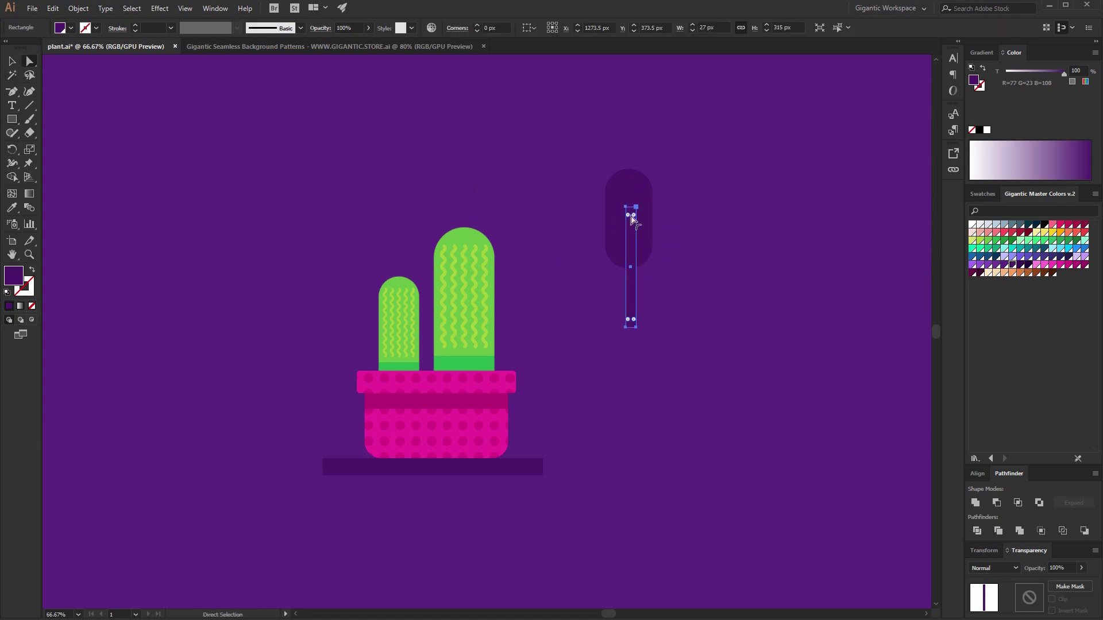
left_click_drag(631, 218, 633, 227)
key("v")
left_click_drag(668, 185, 621, 230)
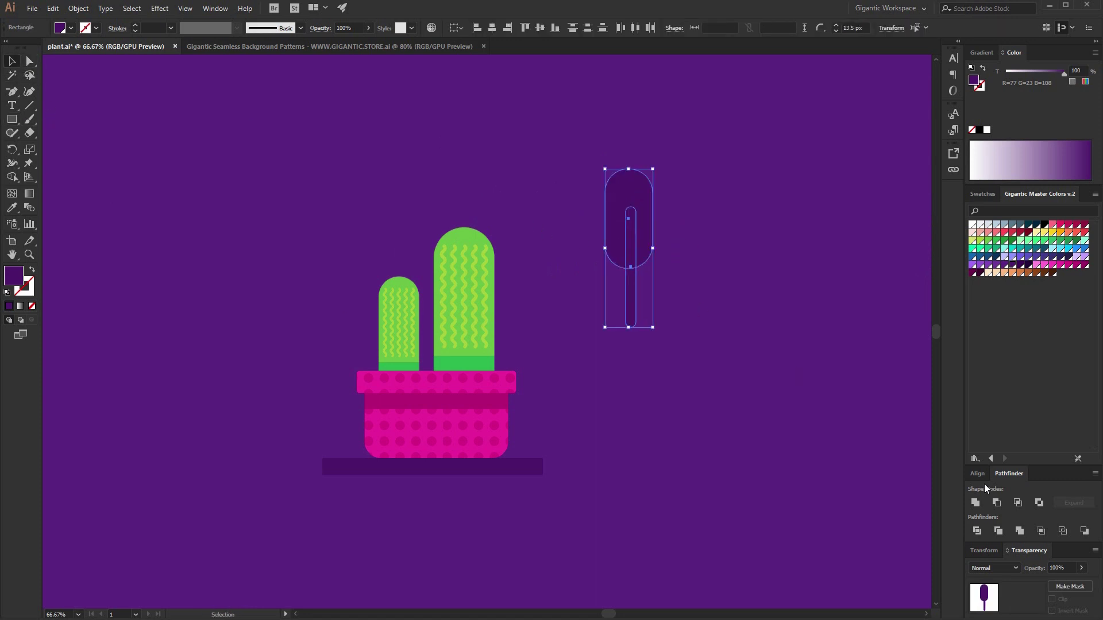
left_click(977, 473)
left_click(996, 499)
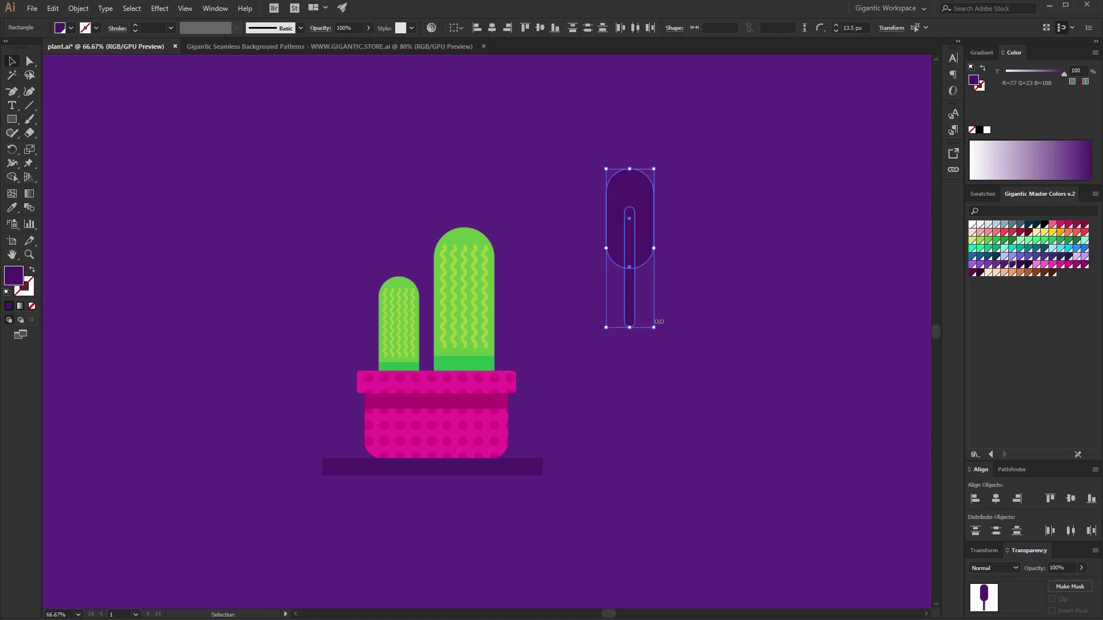
left_click(632, 335)
left_click(628, 320)
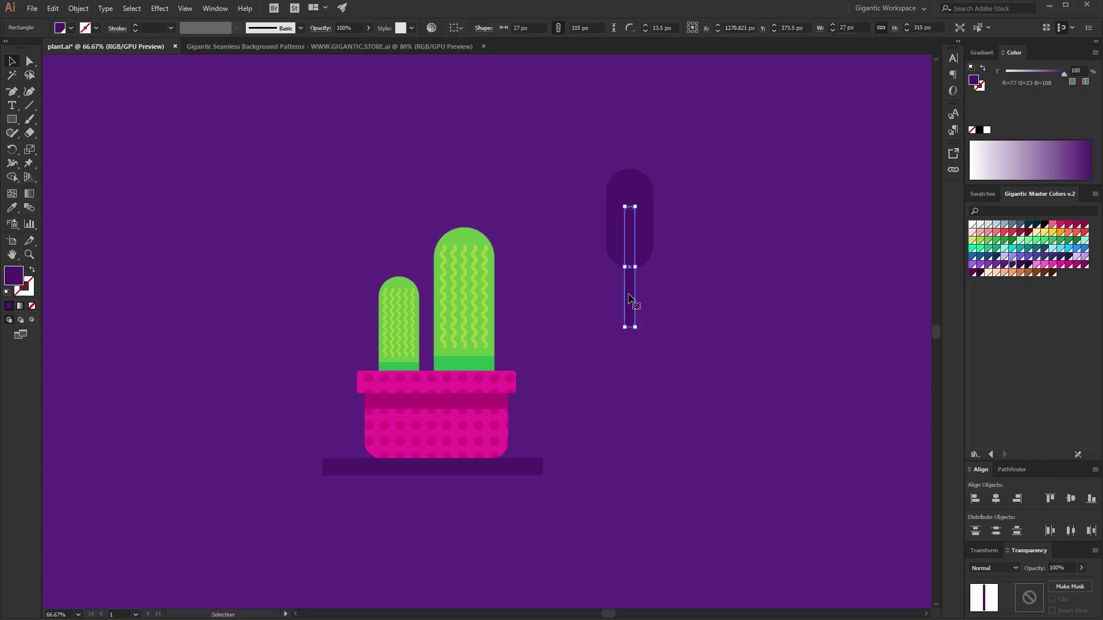
left_click_drag(629, 299, 844, 381)
- Rotate a copy of the leaf and stem to lie horizontally and join it to the stem's base
left_click_drag(682, 275, 634, 251)
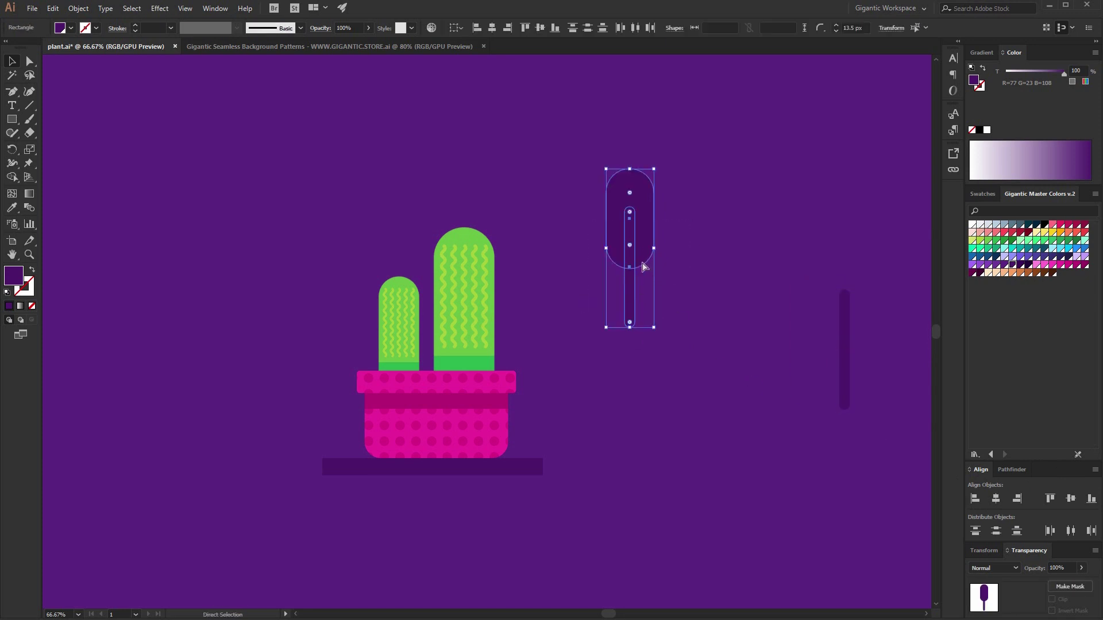
key("v")
key("ctrl")
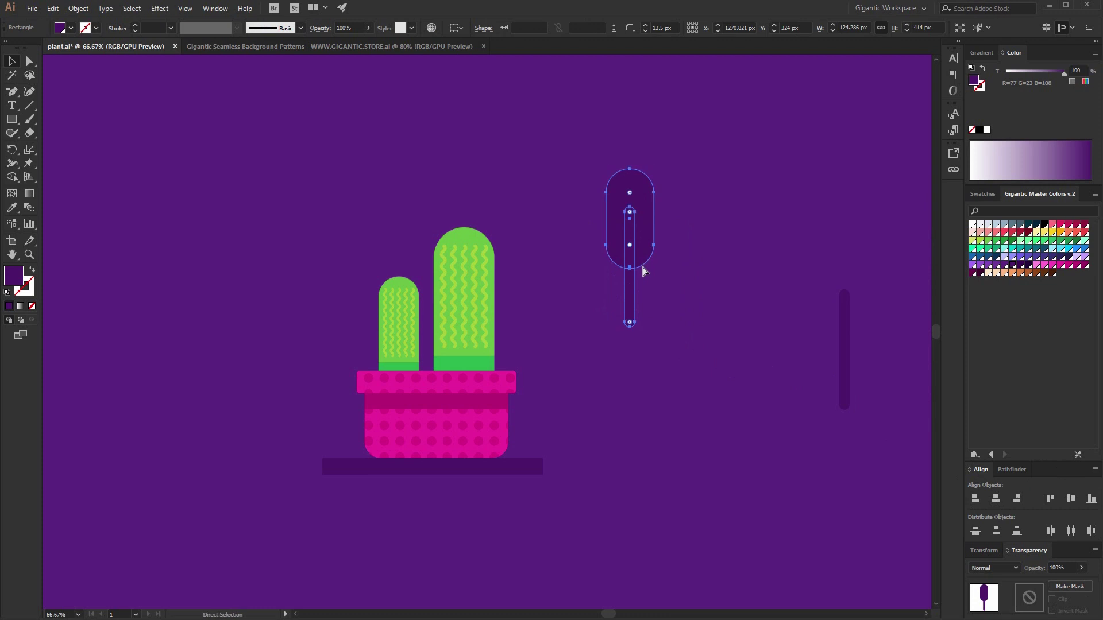
left_click_drag(660, 164, 628, 308)
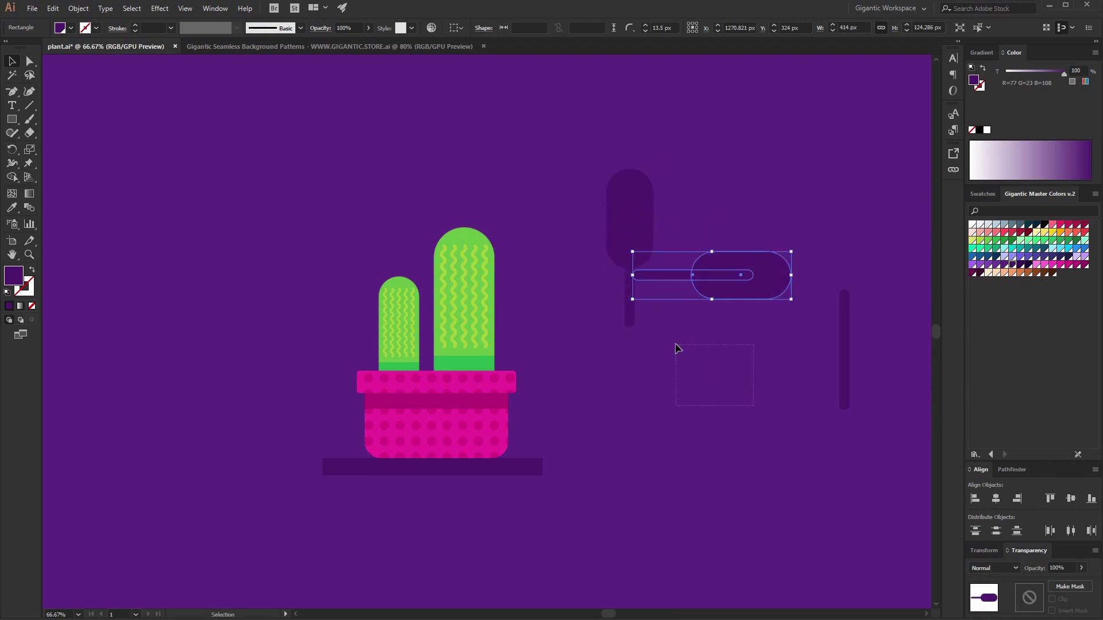
left_click_drag(676, 349, 678, 347)
left_click_drag(660, 276, 654, 320)
left_click_drag(701, 394, 664, 347)
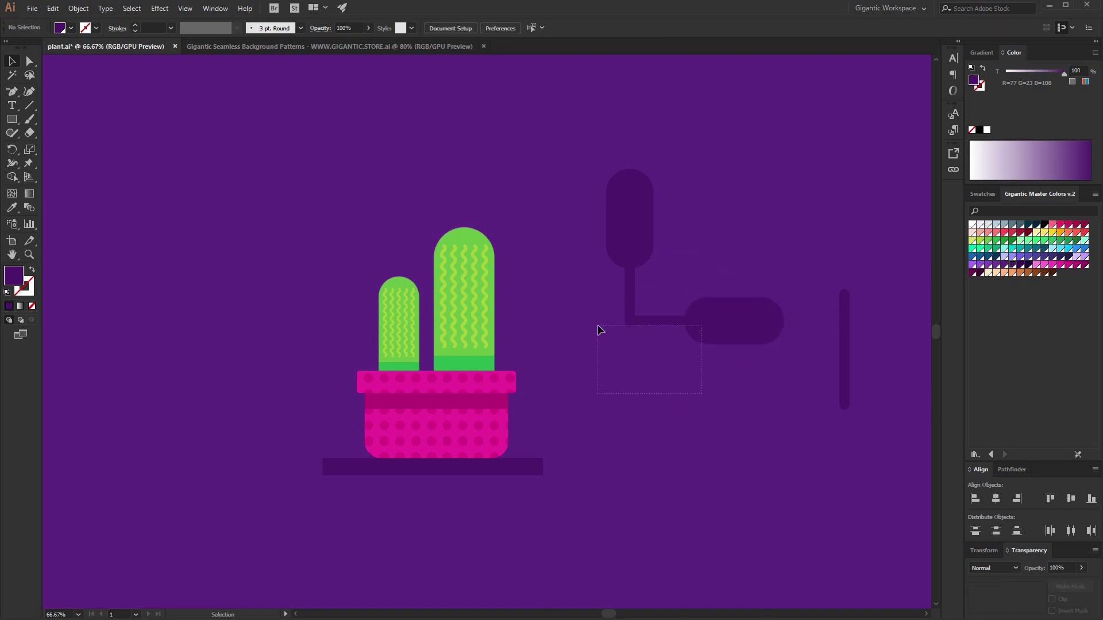
- Line the horizontal leaf up with the vertical stem's rounded end
scroll(628, 343, "up", 6)
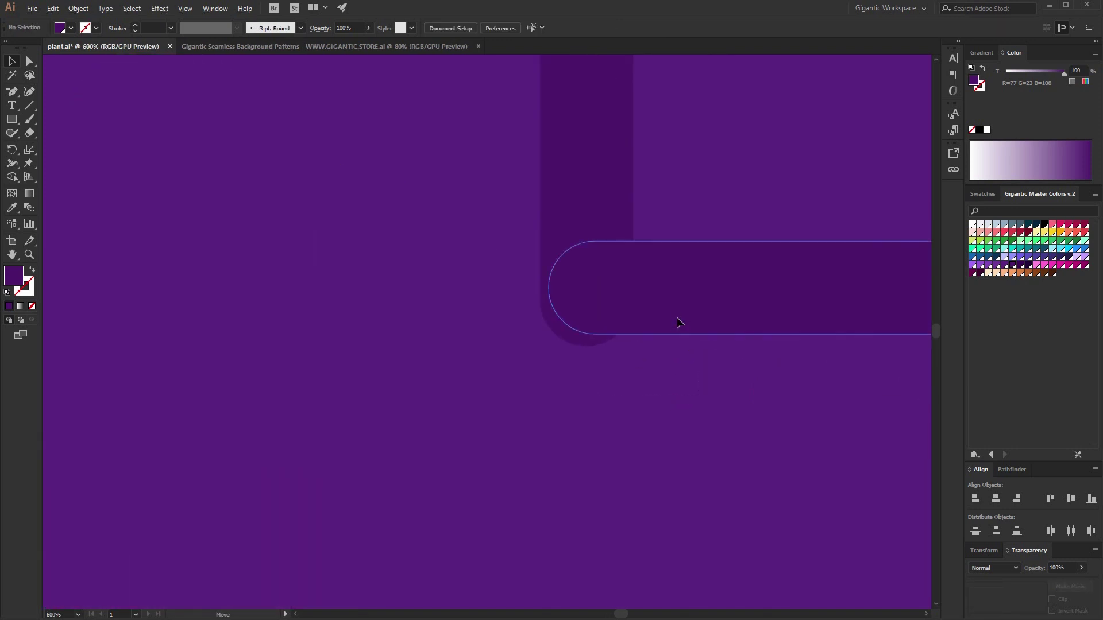
left_click_drag(671, 325, 671, 353)
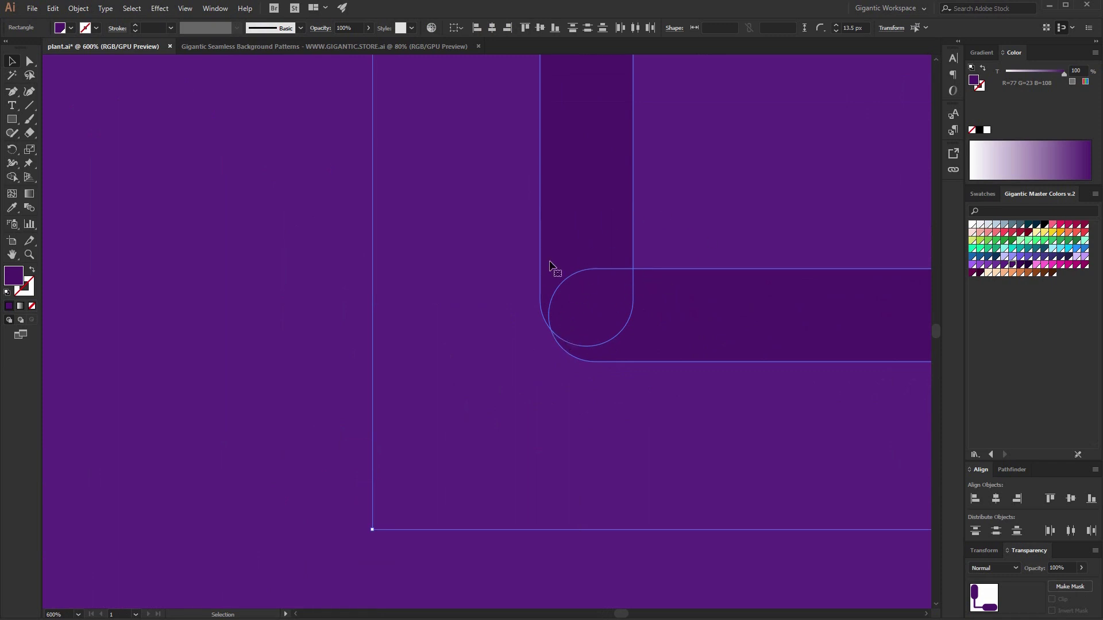
key("a")
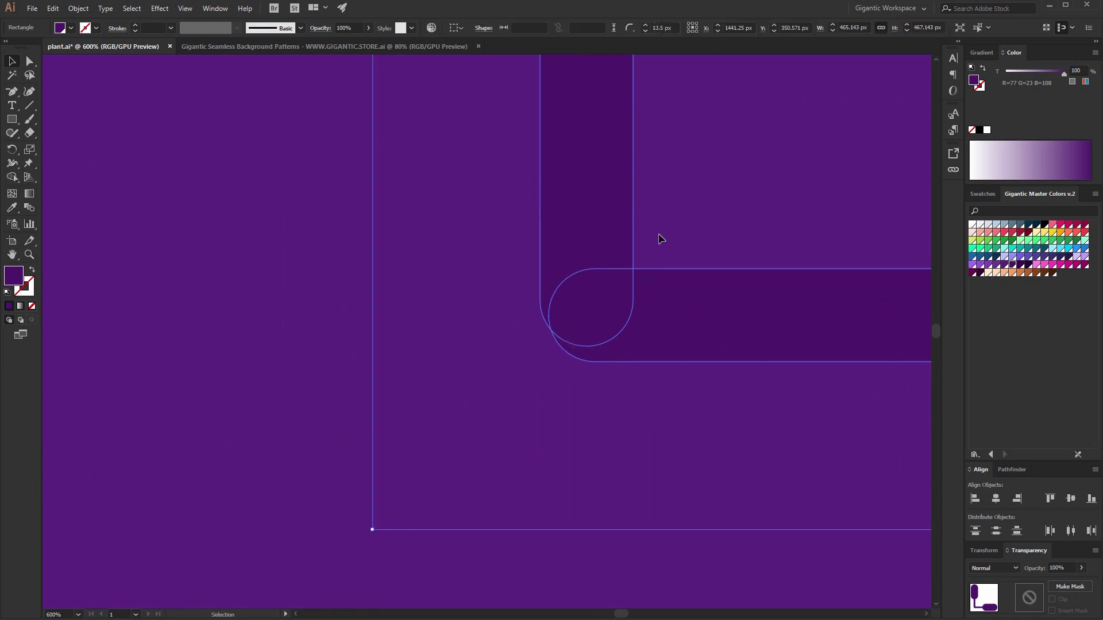
- Rotate the leaf pair into a V, stack three copies, and move the spare stem to the centre
key("ctrl+0")
key("v")
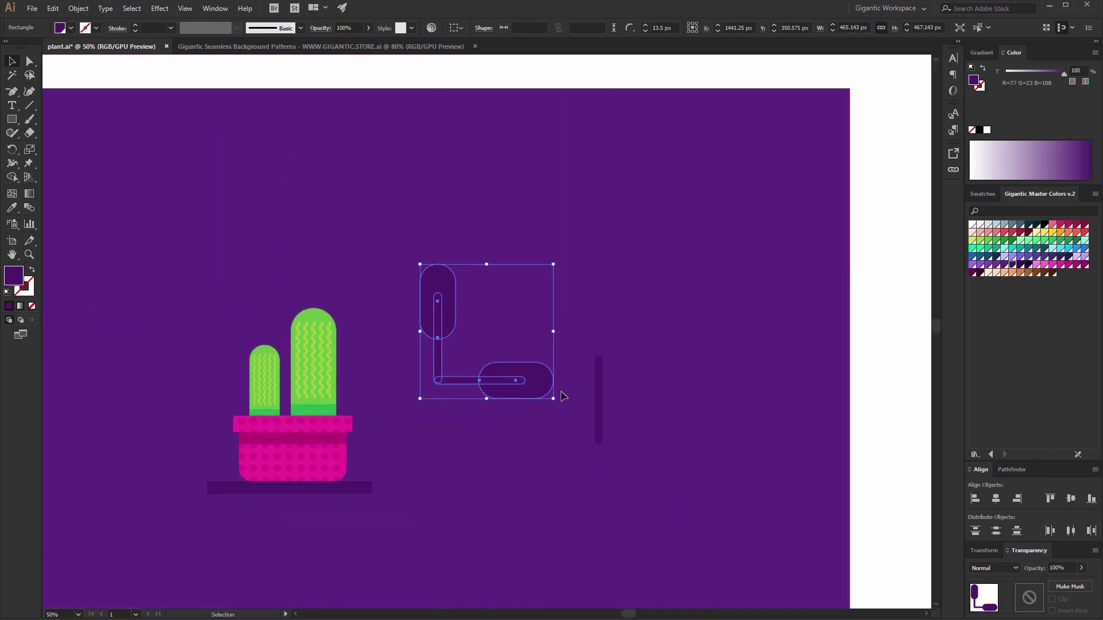
left_click_drag(560, 403, 563, 242)
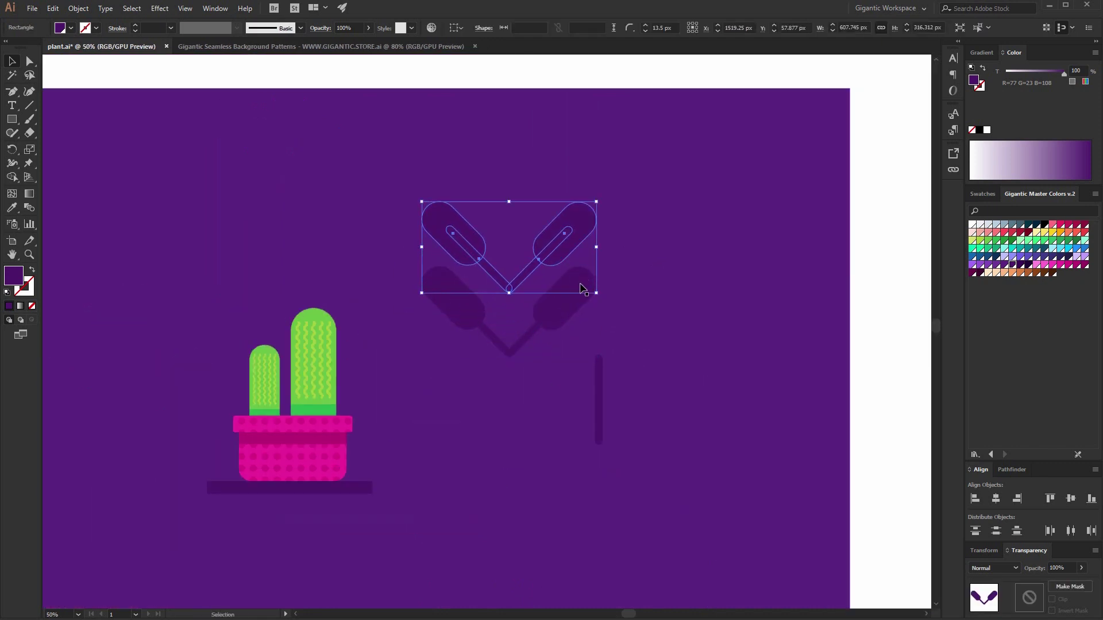
key("ctrl+d")
left_click(607, 412)
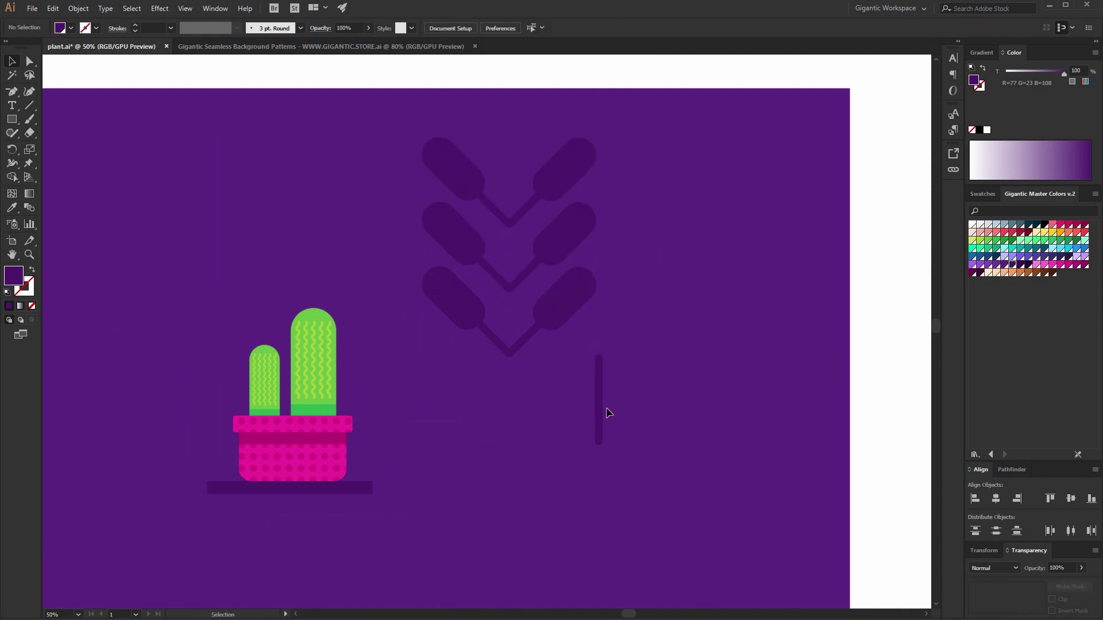
left_click_drag(584, 379, 510, 212)
- Extend the central stem down through all three V's, then shrink the plant onto the pot
double_click(511, 195)
key("a")
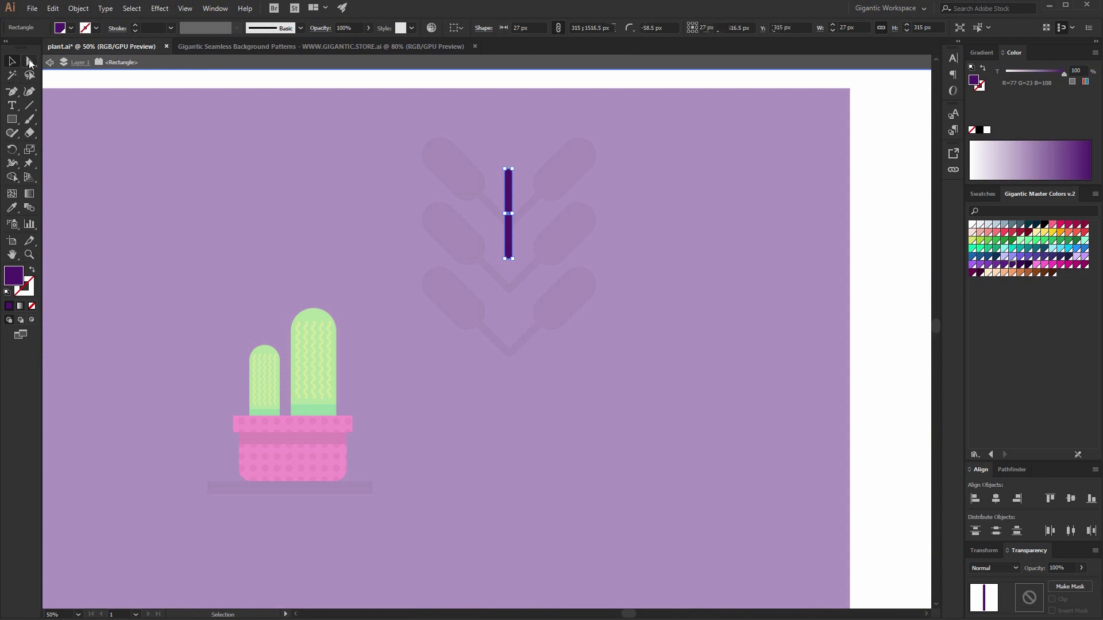
left_click(508, 255)
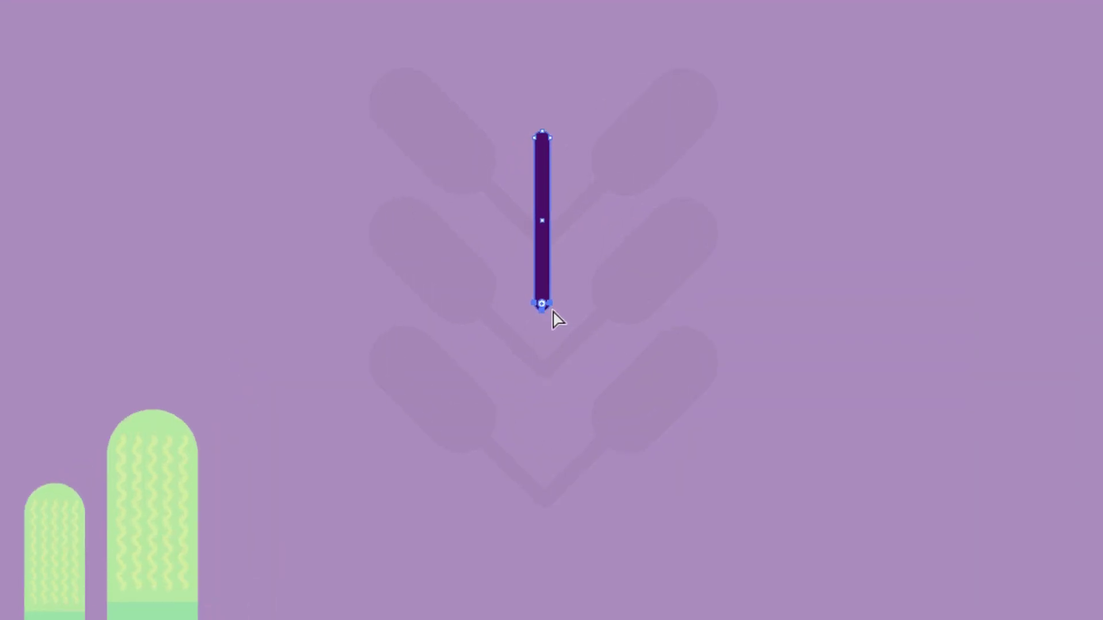
left_click_drag(556, 344, 583, 466)
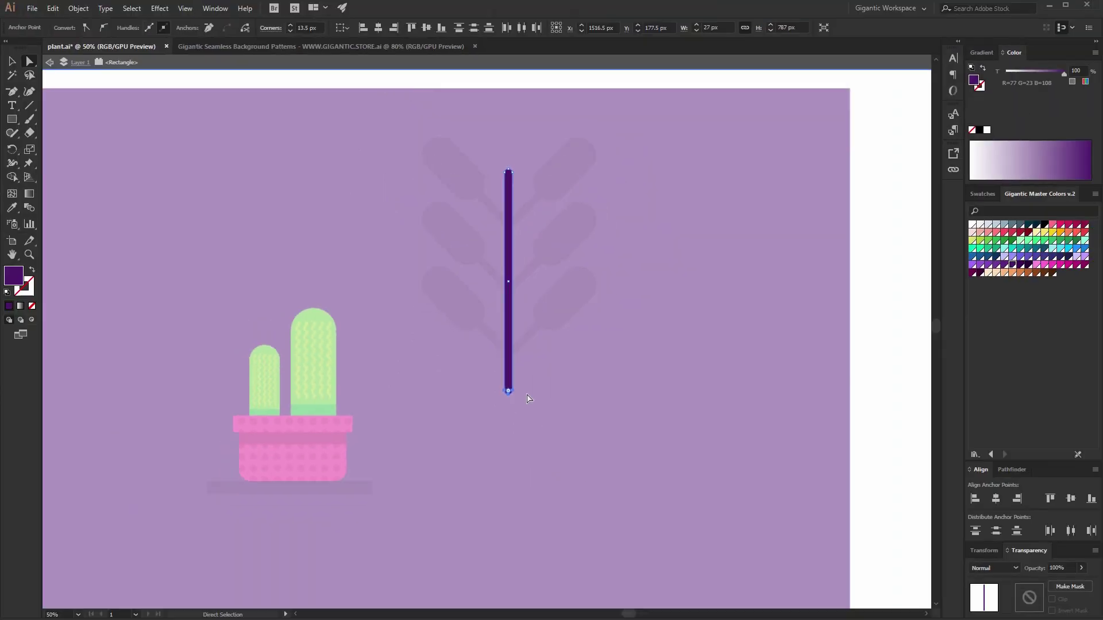
left_click(12, 60)
double_click(652, 145)
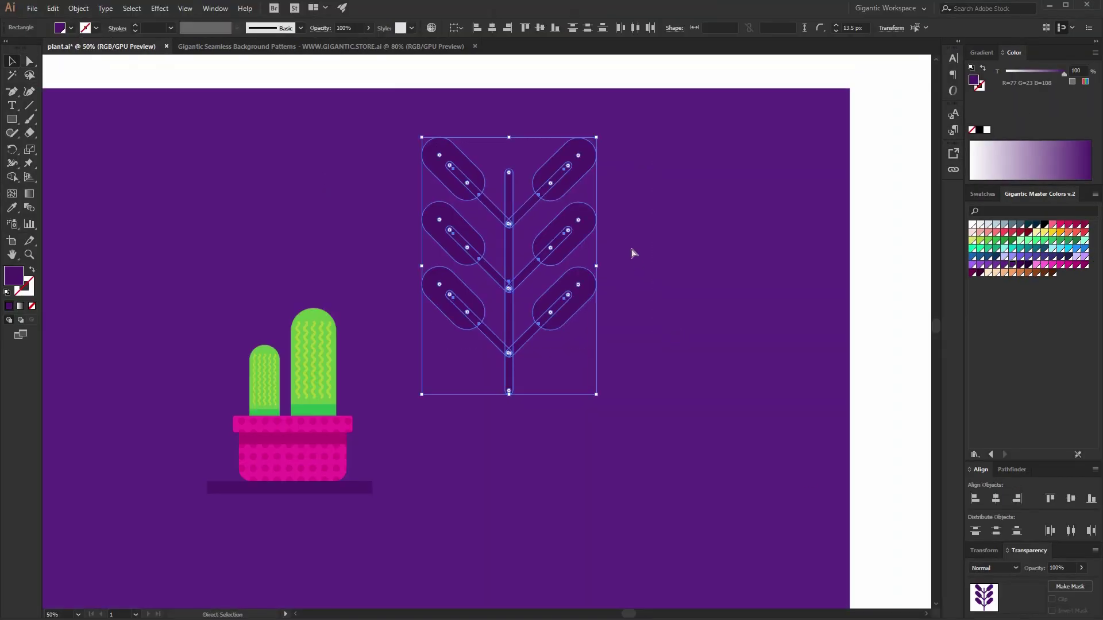
left_click_drag(597, 137, 319, 270)
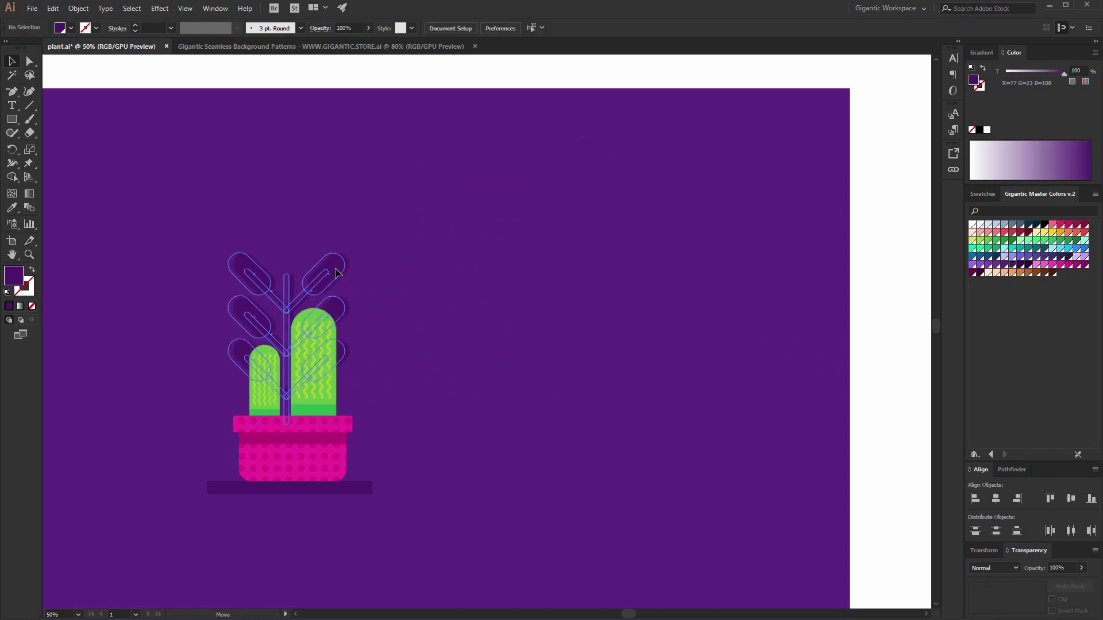
- Nudge the leafy plant left behind the cacti and frame the whole artwork
left_click(440, 259)
key("space")
left_click_drag(526, 344, 683, 323)
key("ctrl+equal")
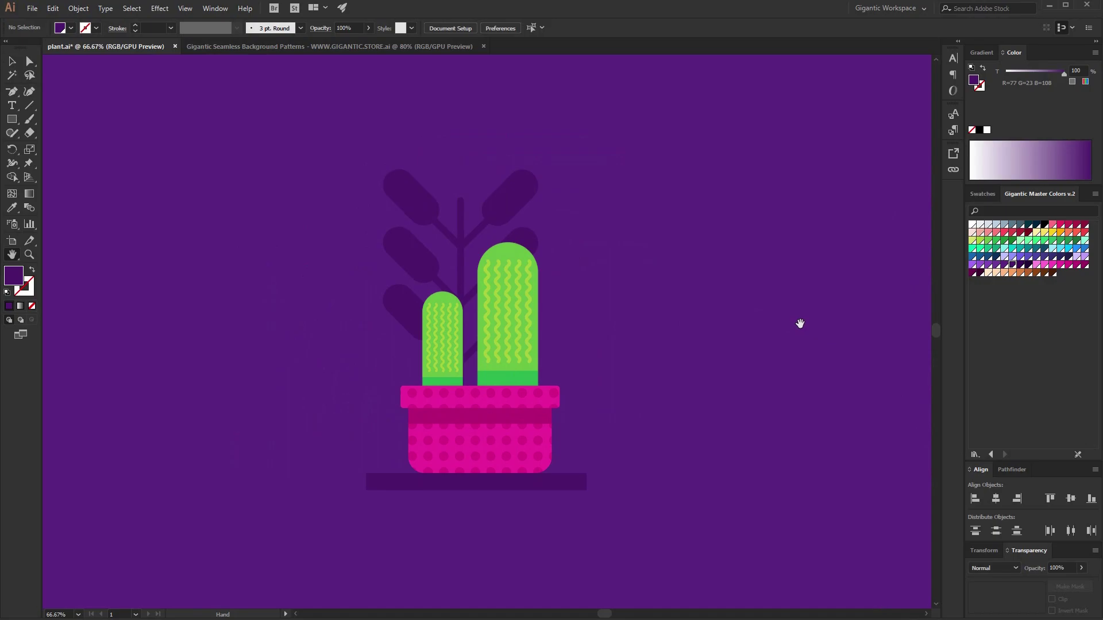